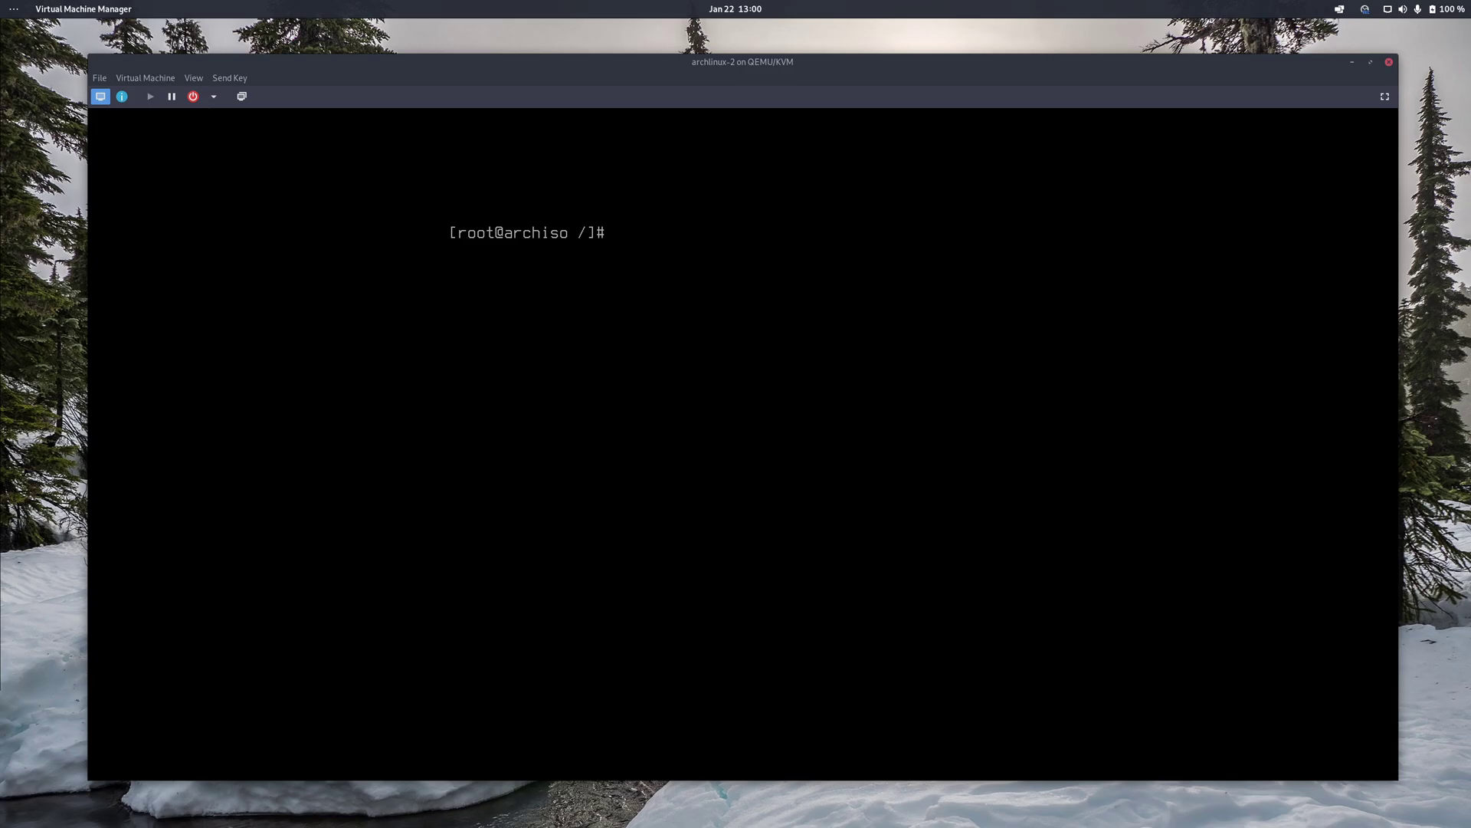
- Install the refind 0.13.2 package with pacman -S refind, then clear the console
text(pacman -S refind)
key(Return)
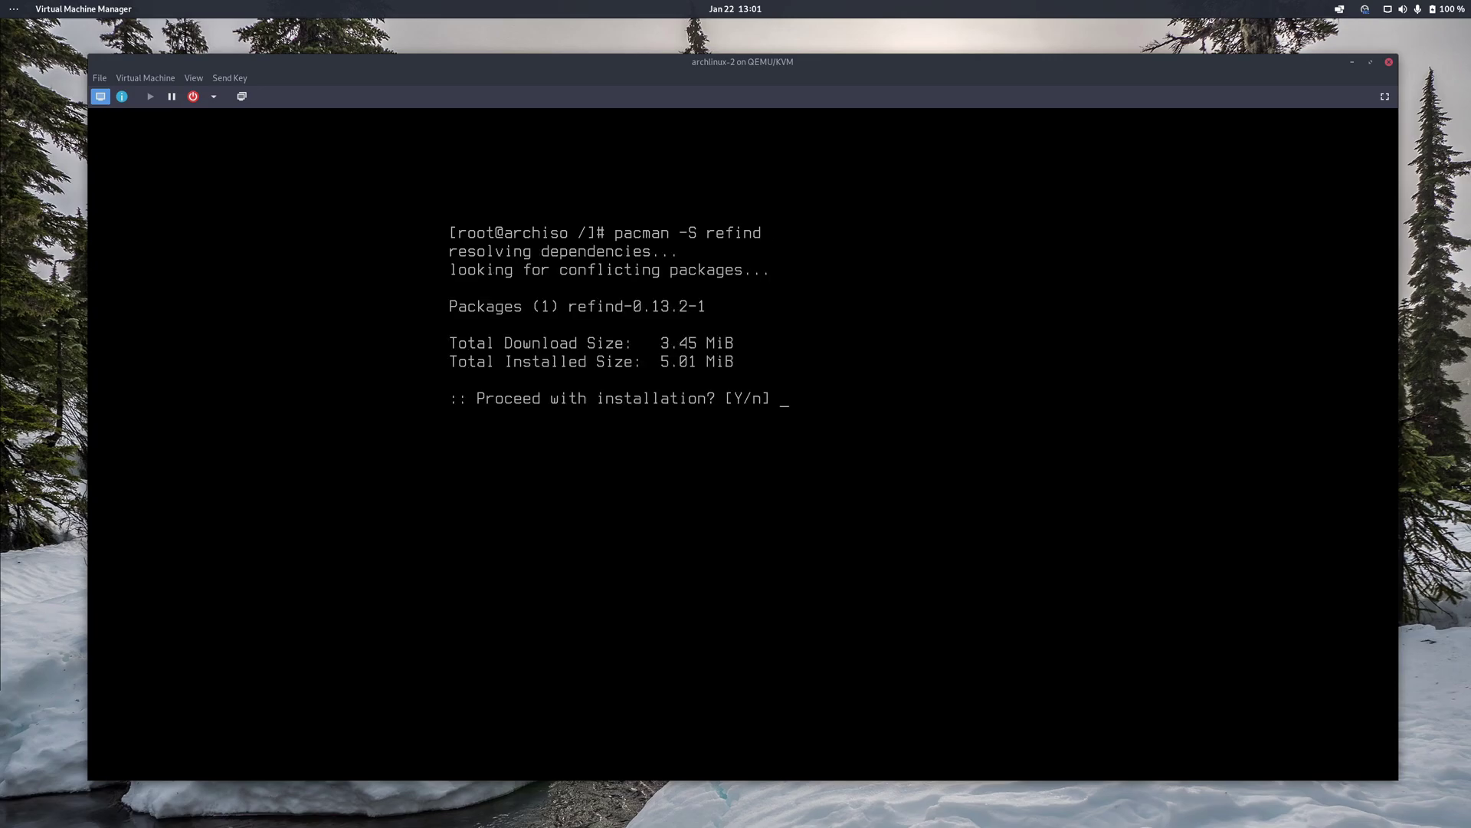
key(Return)
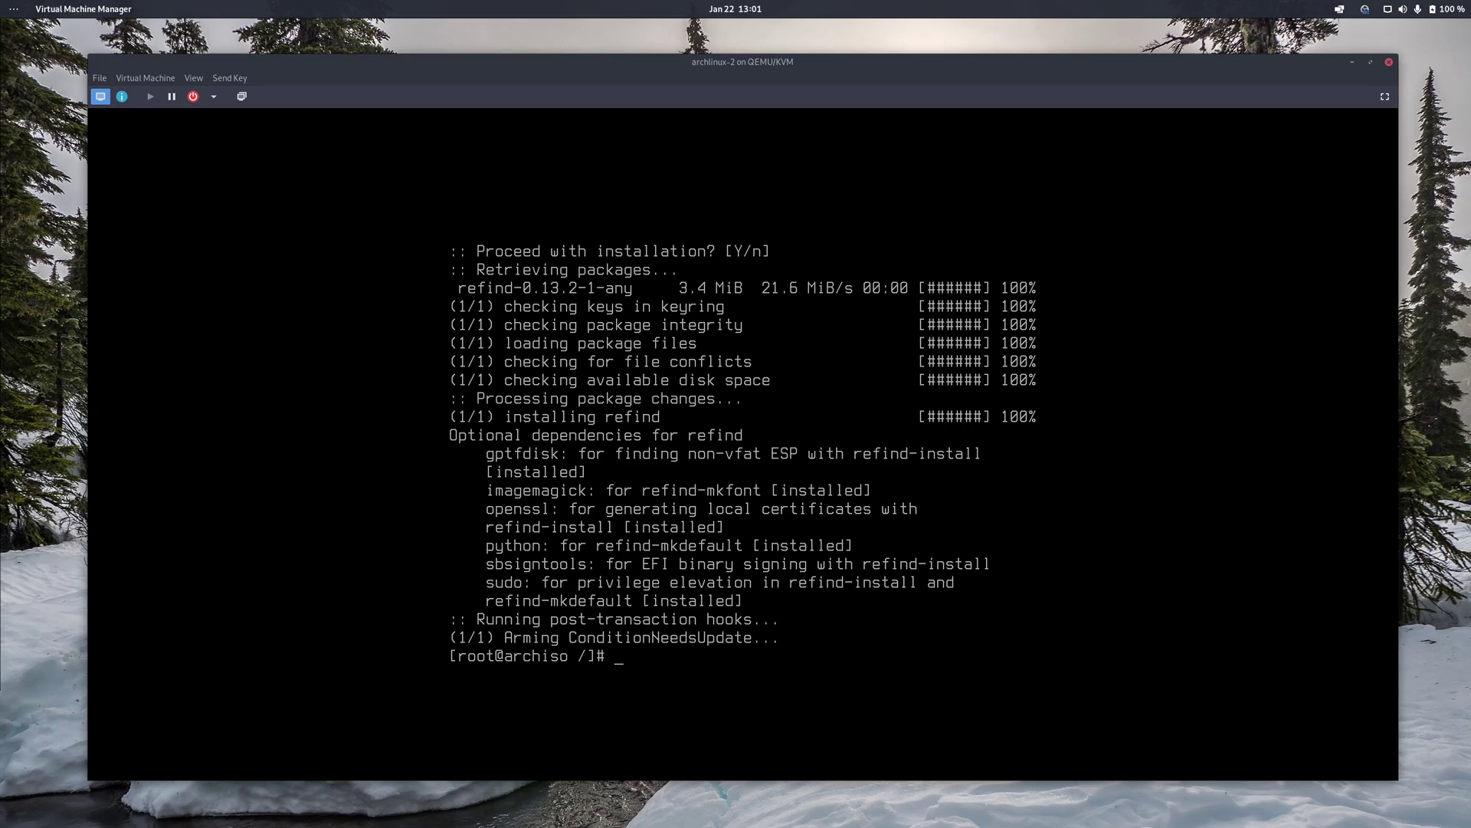
key(ctrl+l)
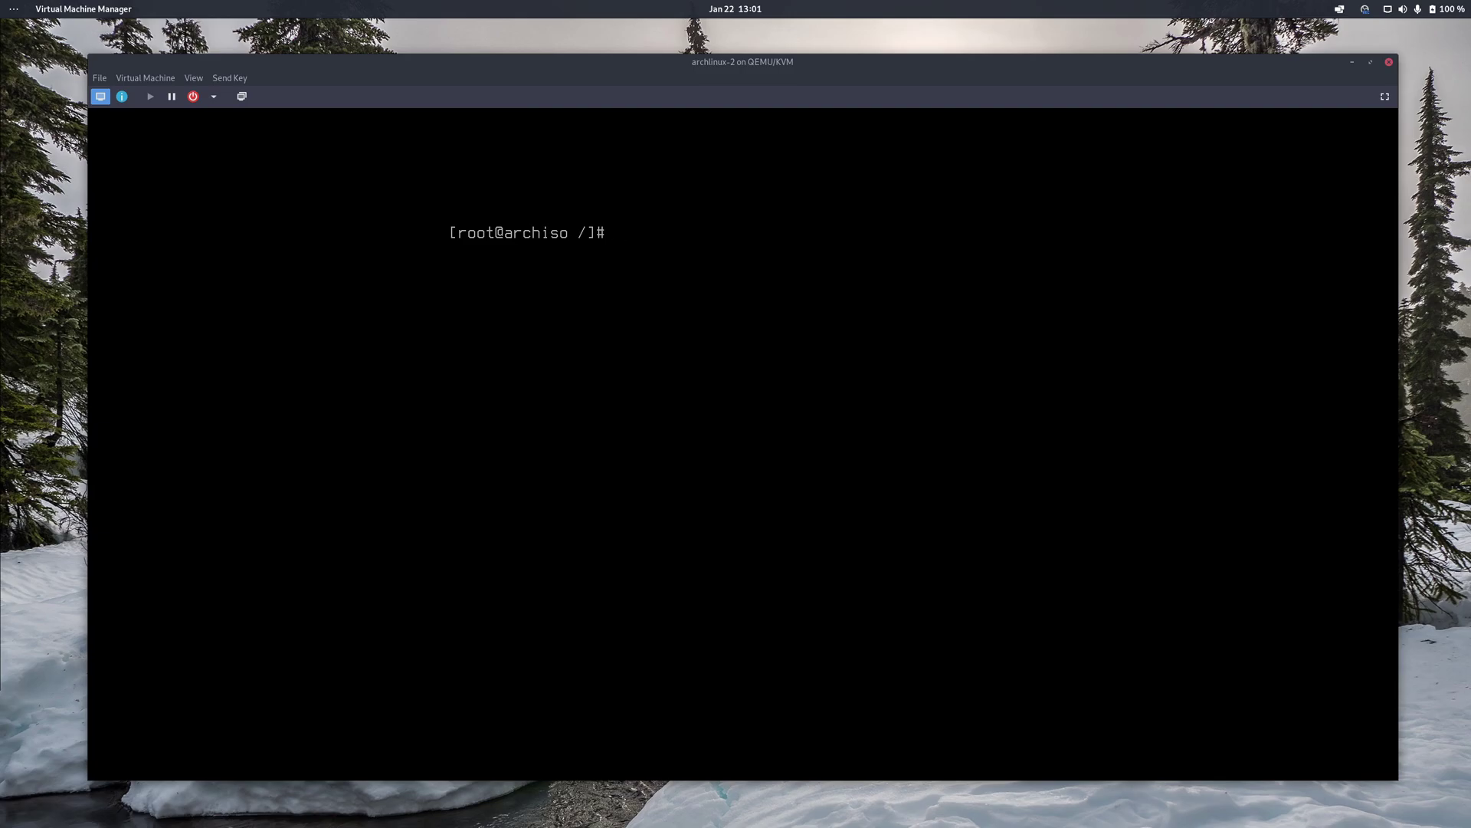
- Run refind-install to set up rEFInd on the /boot EFI partition, then clear the console
text(refind-install)
key(Return)
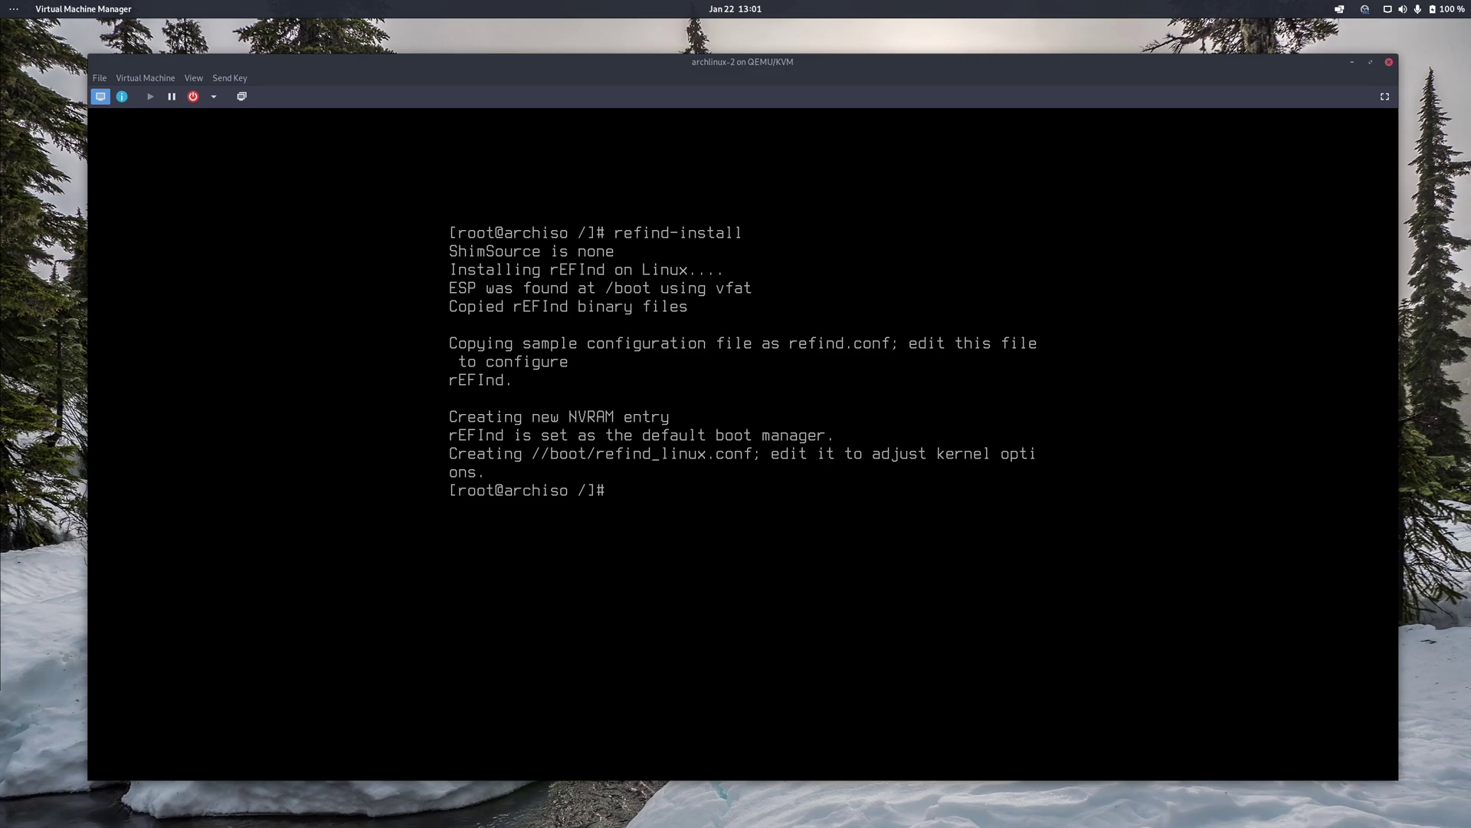
key(ctrl+l)
- Check partitions with lsblk, then list /boot showing the EFI folder and refind_linux.conf
text(lsblk)
key(Return)
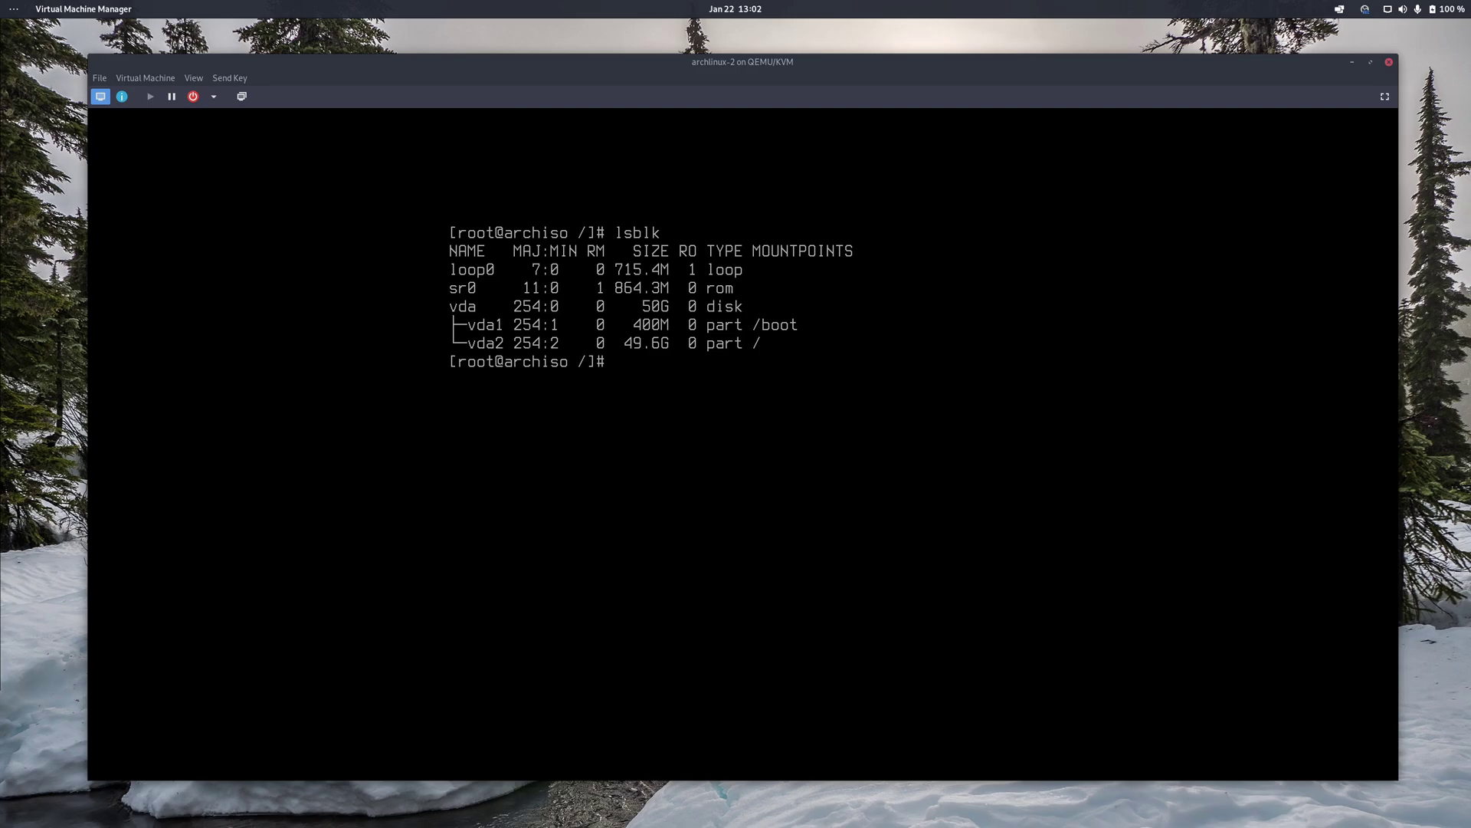
text(cd /boot/)
key(Return)
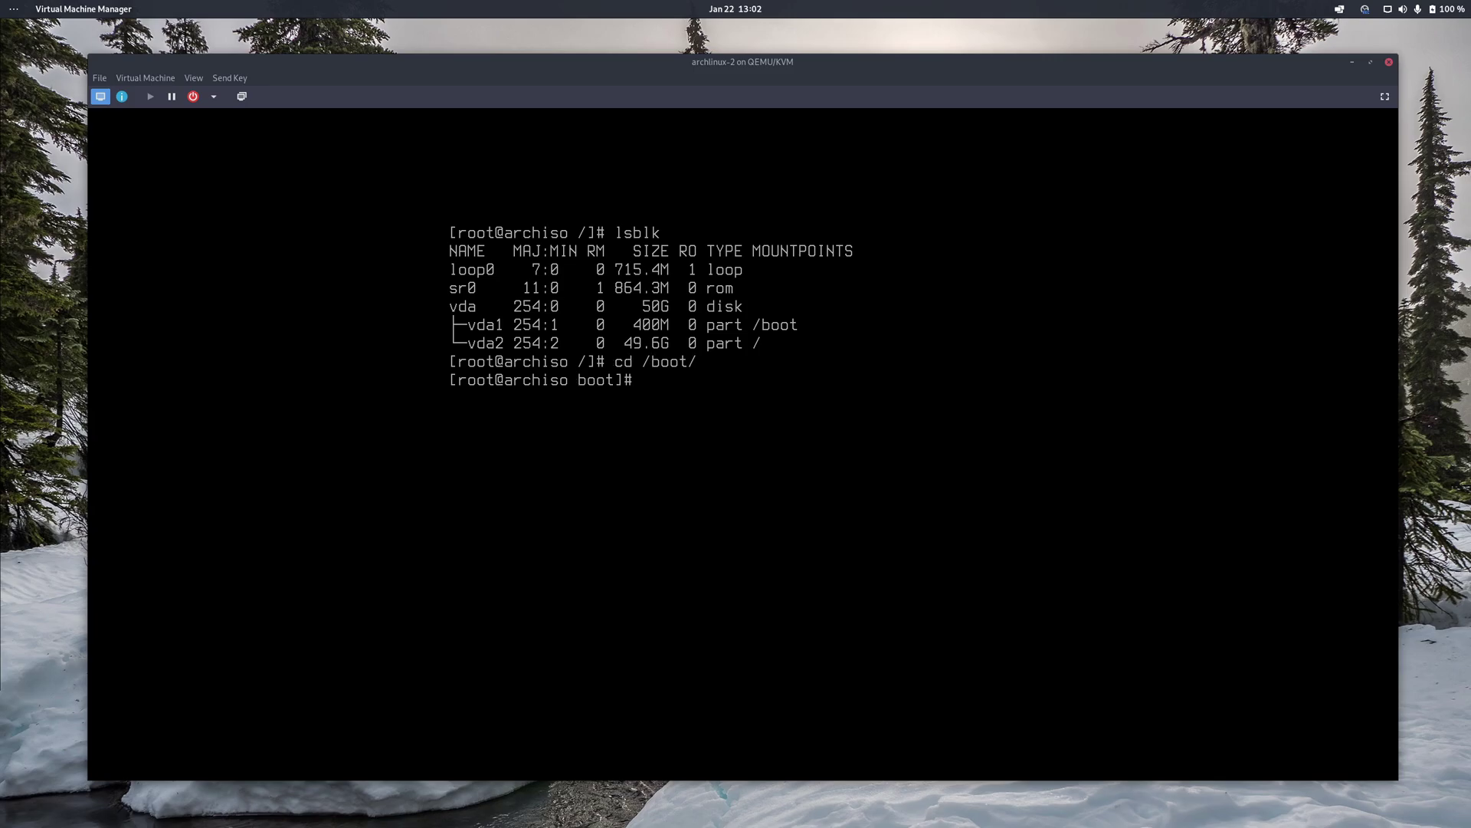
text(ls -l)
key(Return)
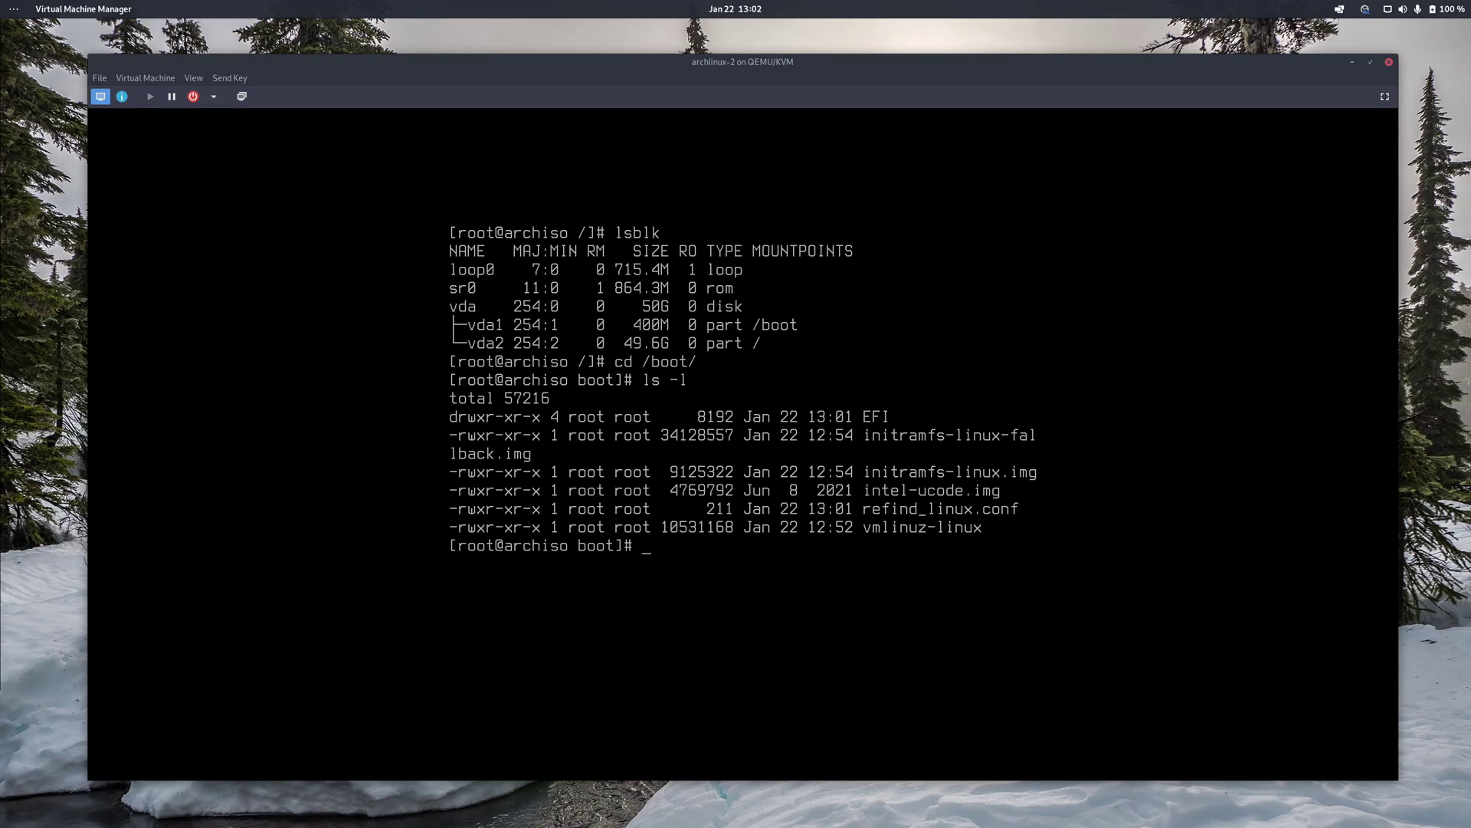
- Move into /boot/EFI, clear the console, and list its contents with ls -l
text(cd EFI/)
key(Return)
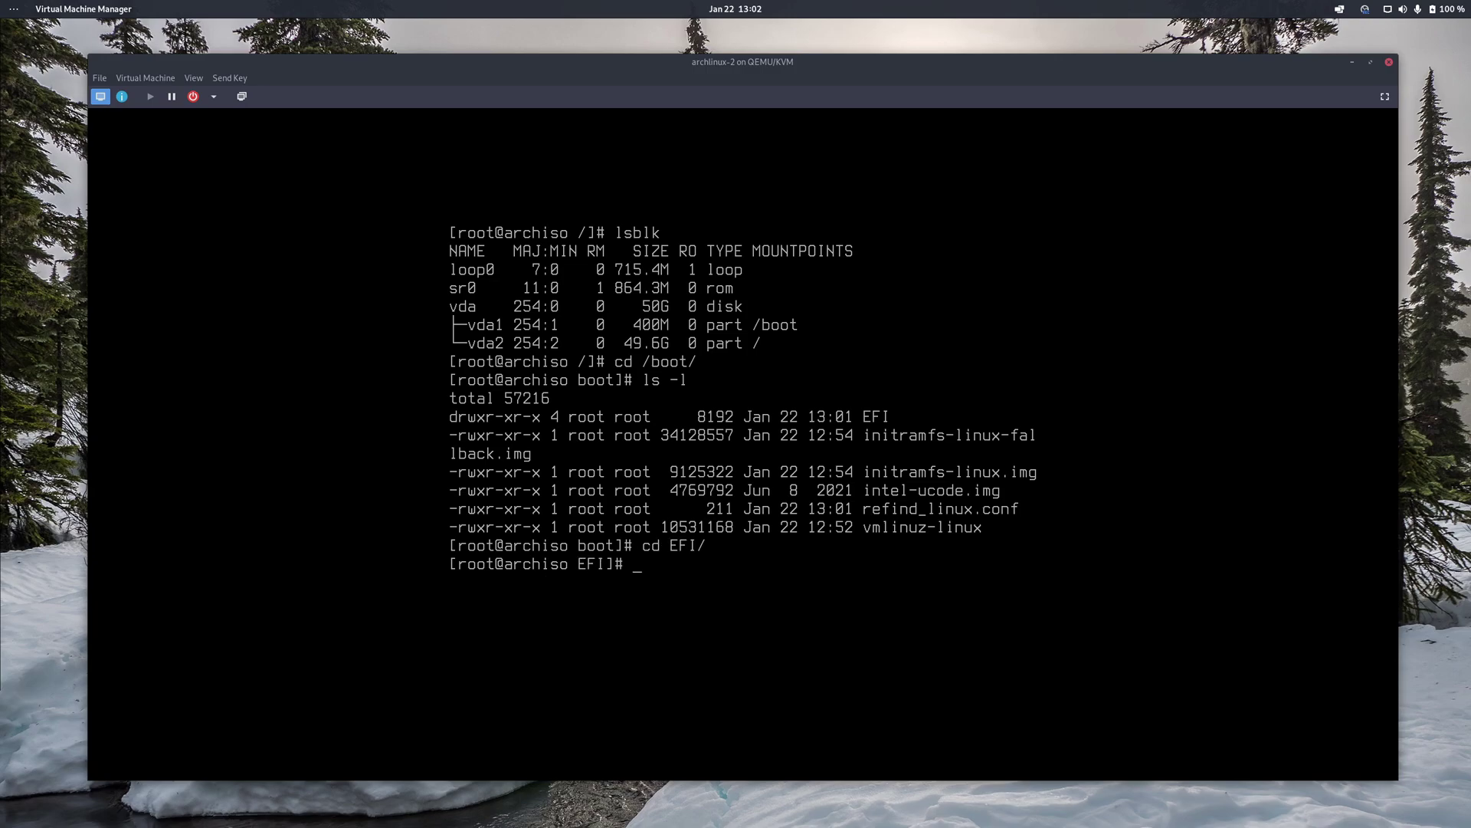
key(ctrl+l)
text(ls -l)
key(Return)
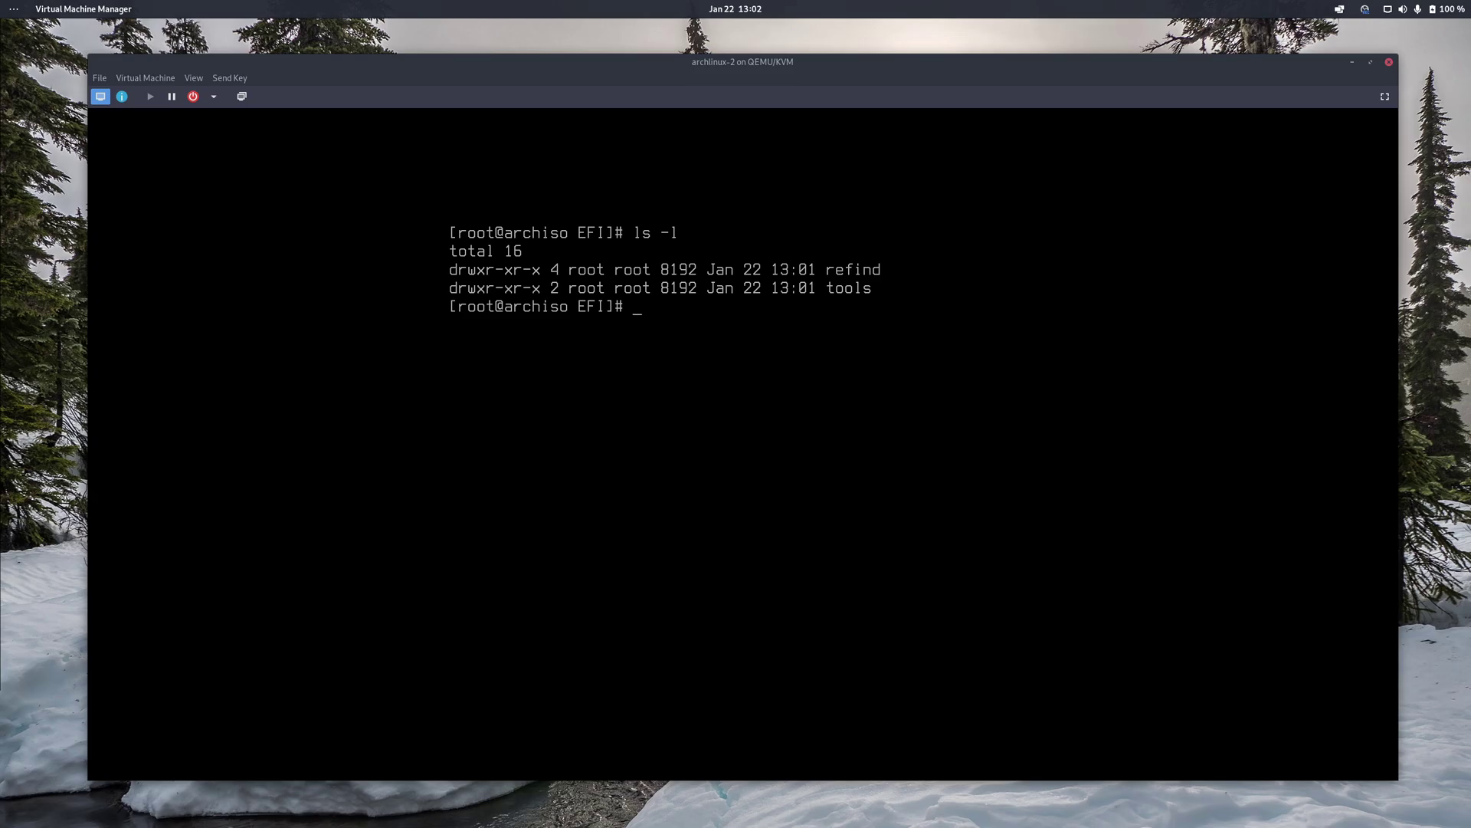
- Enter the refind folder and list its files, including refind.conf and refind_x64.efi
text(cd ref)
key(Tab)
key(Return)
text(ls -l)
key(Return)
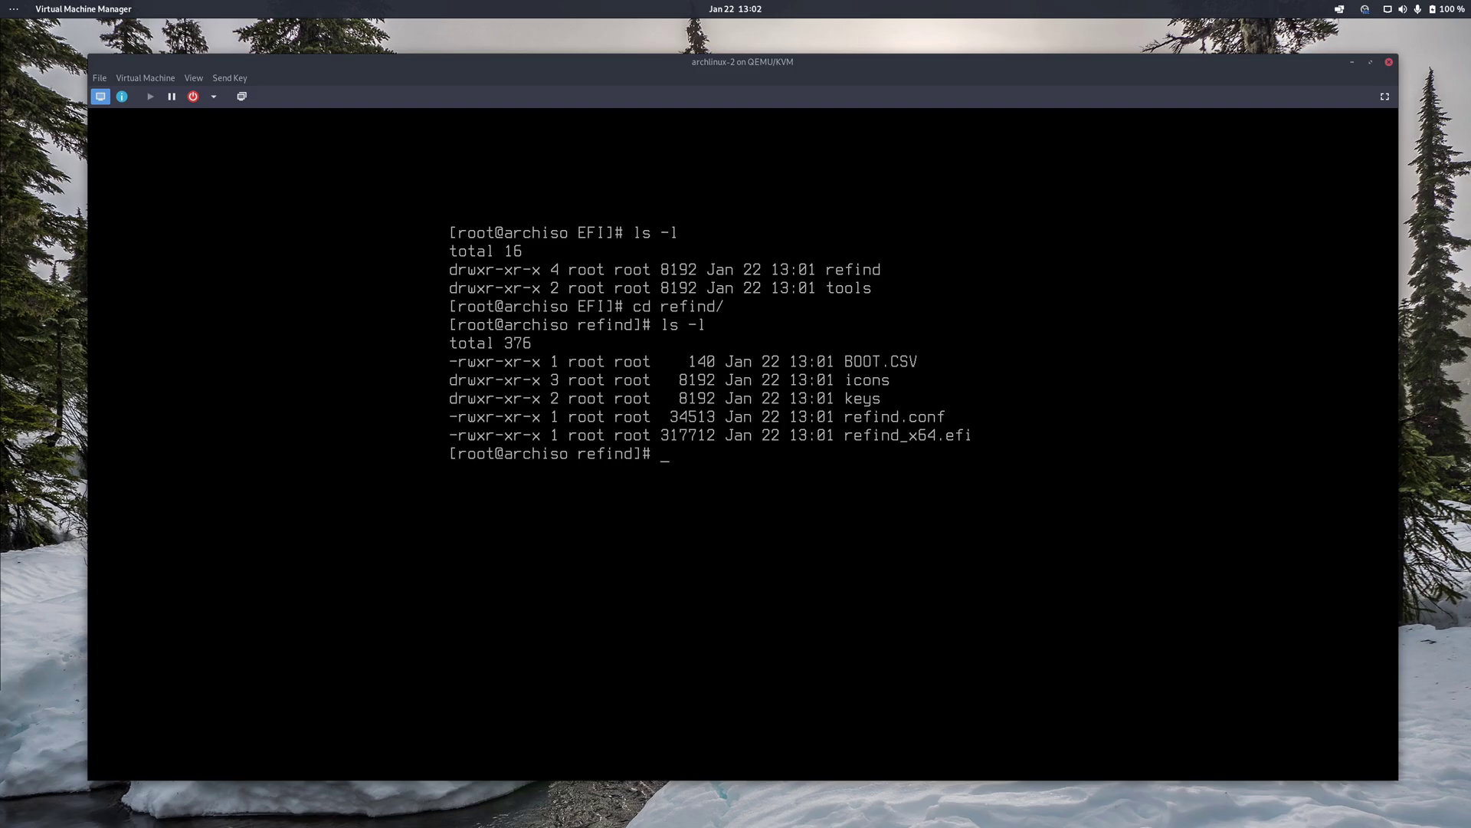
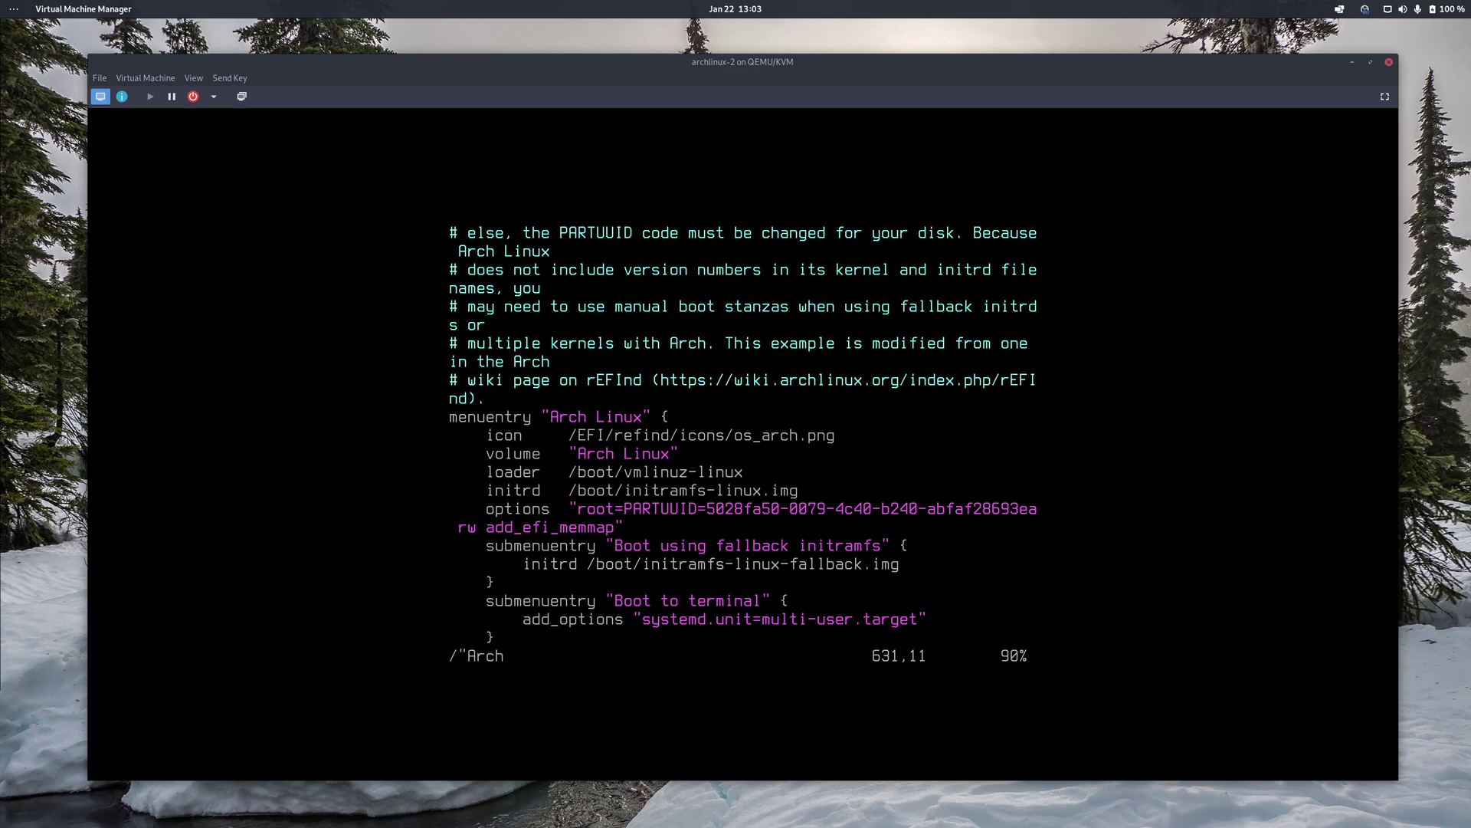
- Move the vim cursor through the Arch stanza to its options line
key(j)
key(l)
key(l)
key(l)
key(l)
key(l)
key(l)
key(l)
key(l)
key(l)
key(l)
key(l)
key(h)
key(h)
key(h)
key(h)
key(l)
key(l)
key(l)
key(l)
key(l)
key(l)
key(l)
key(l)
key(l)
key(l)
key(l)
key(l)
key(j)
key(j)
key(j)
key(l)
key(j)
key(b)
key(k)
key(l)
key(l)
key(l)
key(l)
key(l)
key(l)
key(l)
key(l)
key(l)
key(l)
key(l)
key(l)
key(l)
key(l)
key(l)
key(l)
key(l)
key(l)
key(l)
key(l)
- Replace the PARTUUID with /dev/vda2 and save refind.conf with :x
key(i)
key(BackSpace)
key(BackSpace)
key(BackSpace)
key(BackSpace)
key(BackSpace)
key(BackSpace)
key(BackSpace)
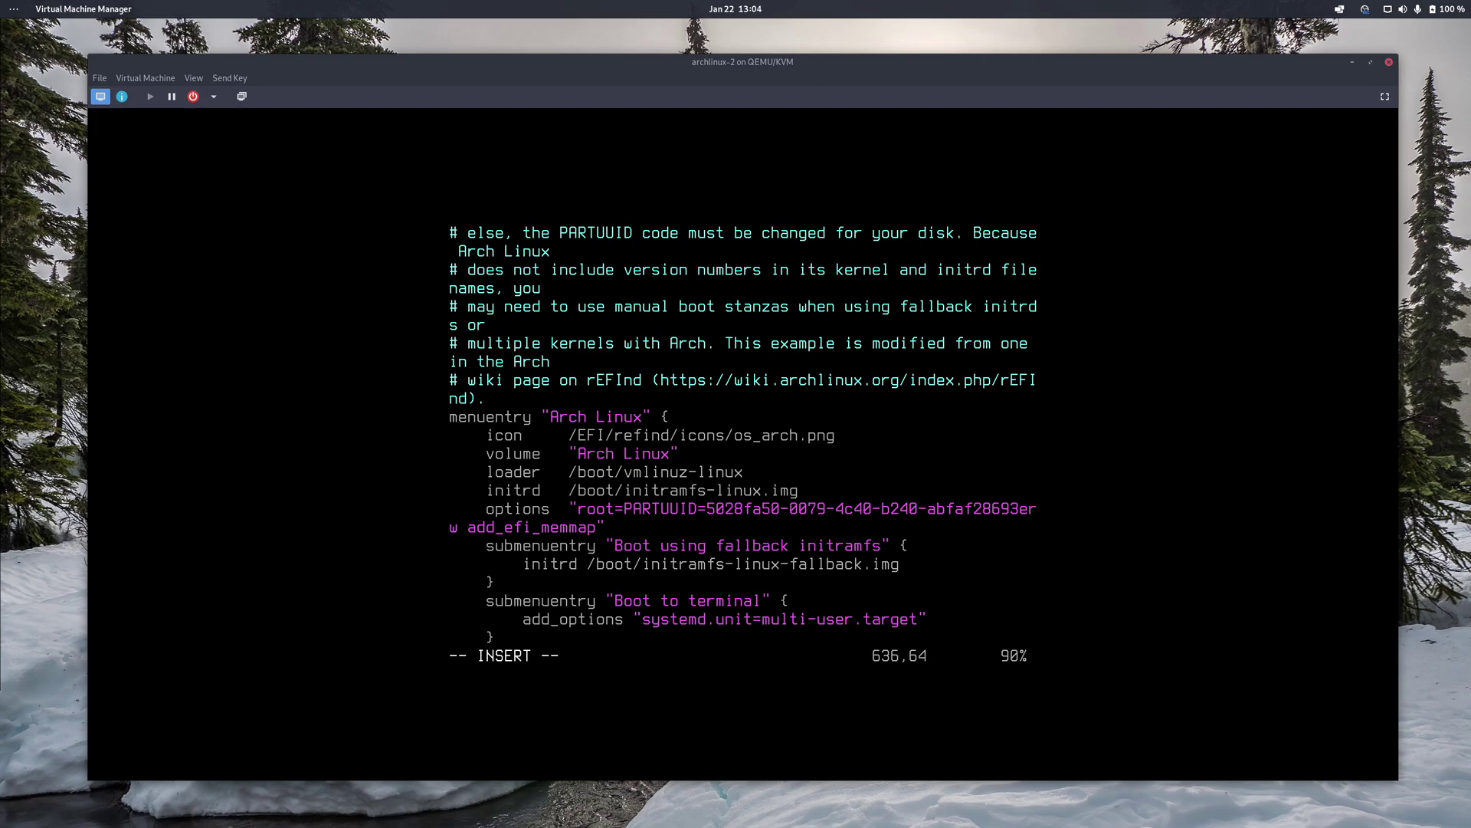
key(BackSpace)
key(BackSpace)
key(BackSpace)
key(BackSpace)
key(BackSpace)
key(BackSpace)
key(BackSpace)
key(BackSpace)
key(BackSpace)
key(BackSpace)
key(BackSpace)
key(BackSpace)
key(BackSpace)
key(BackSpace)
key(BackSpace)
key(BackSpace)
key(BackSpace)
key(BackSpace)
key(BackSpace)
key(BackSpace)
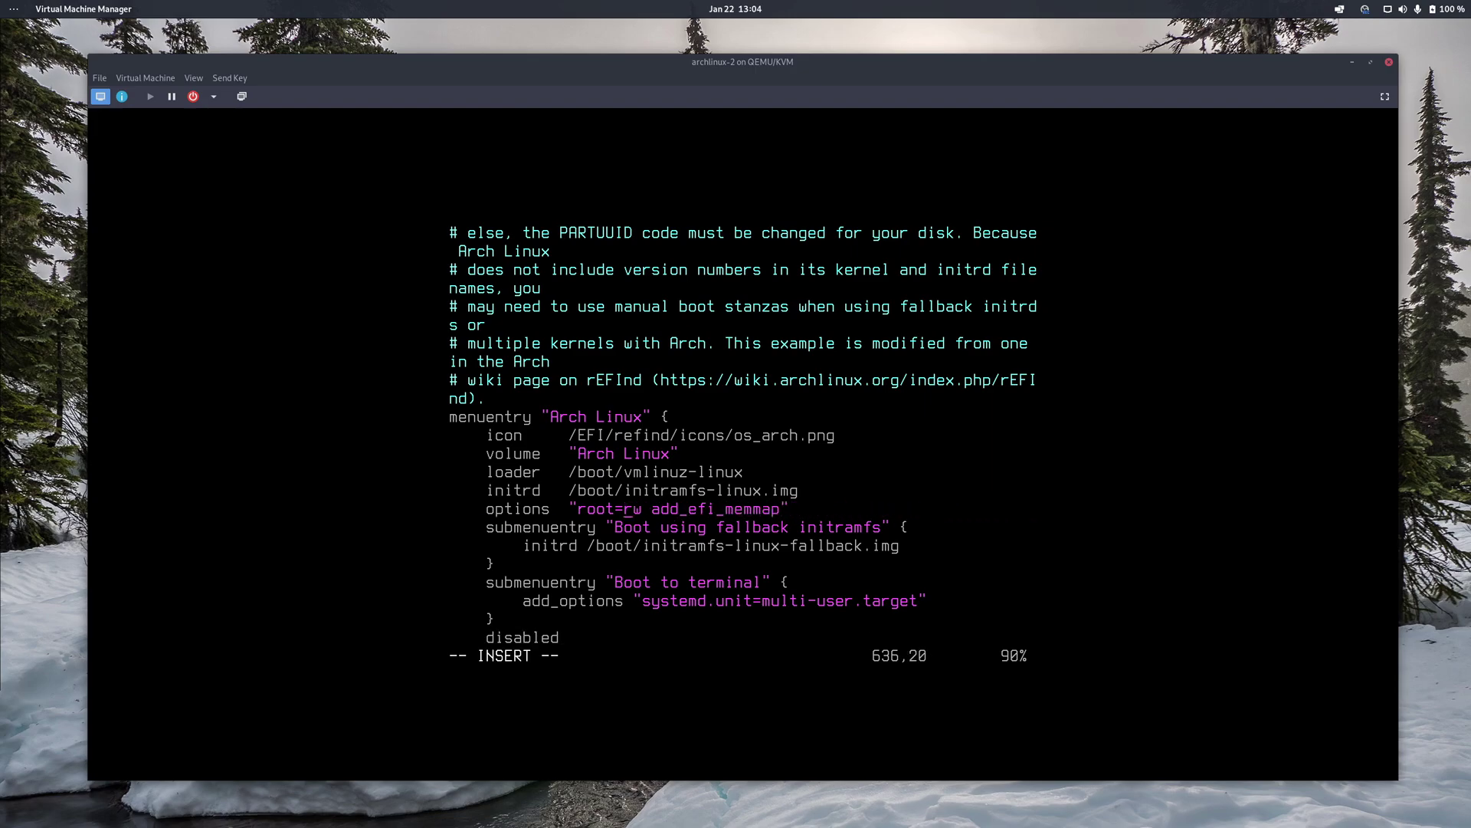
text(/dev/vda)
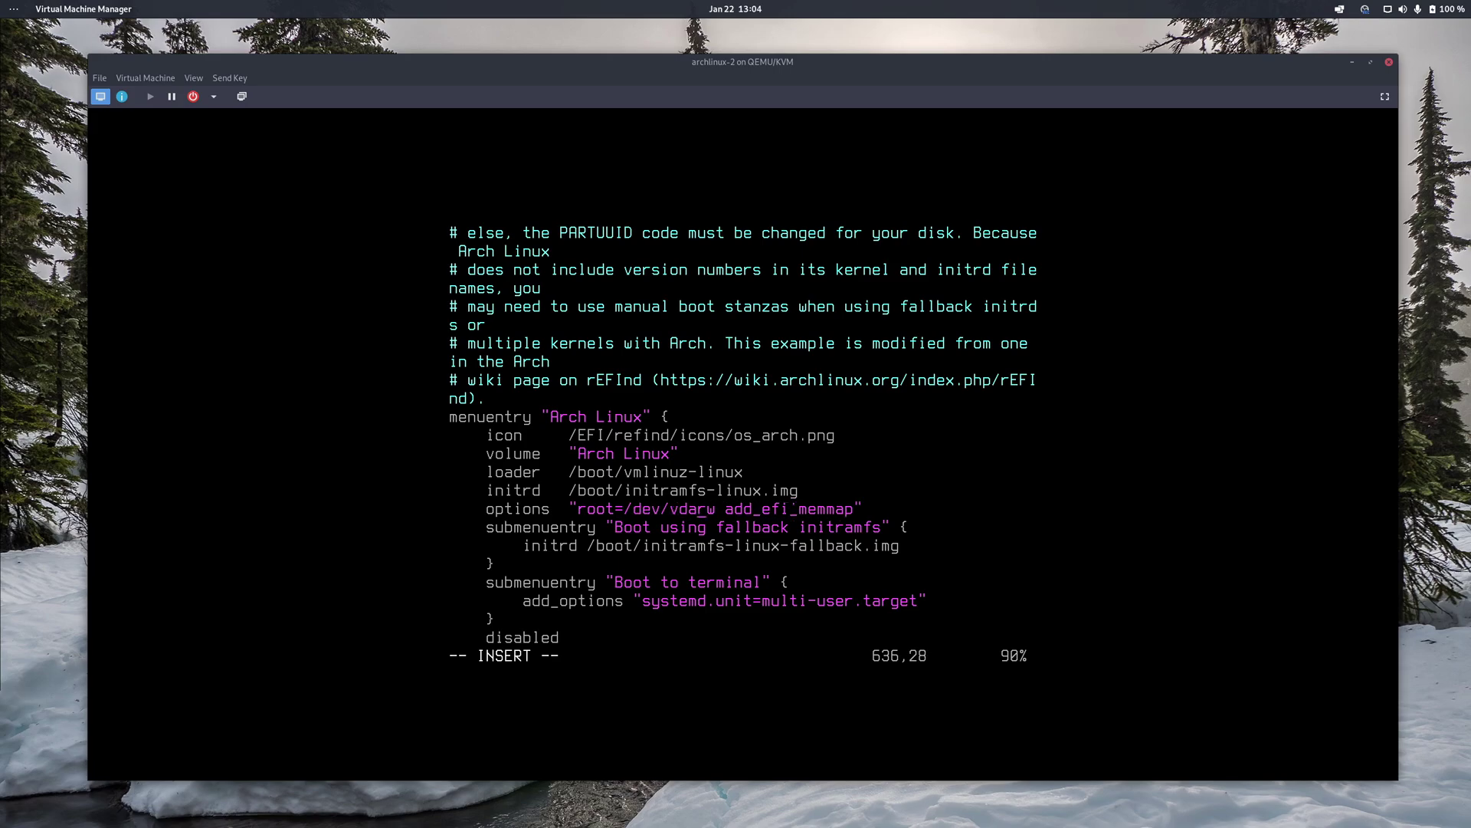
text(2)
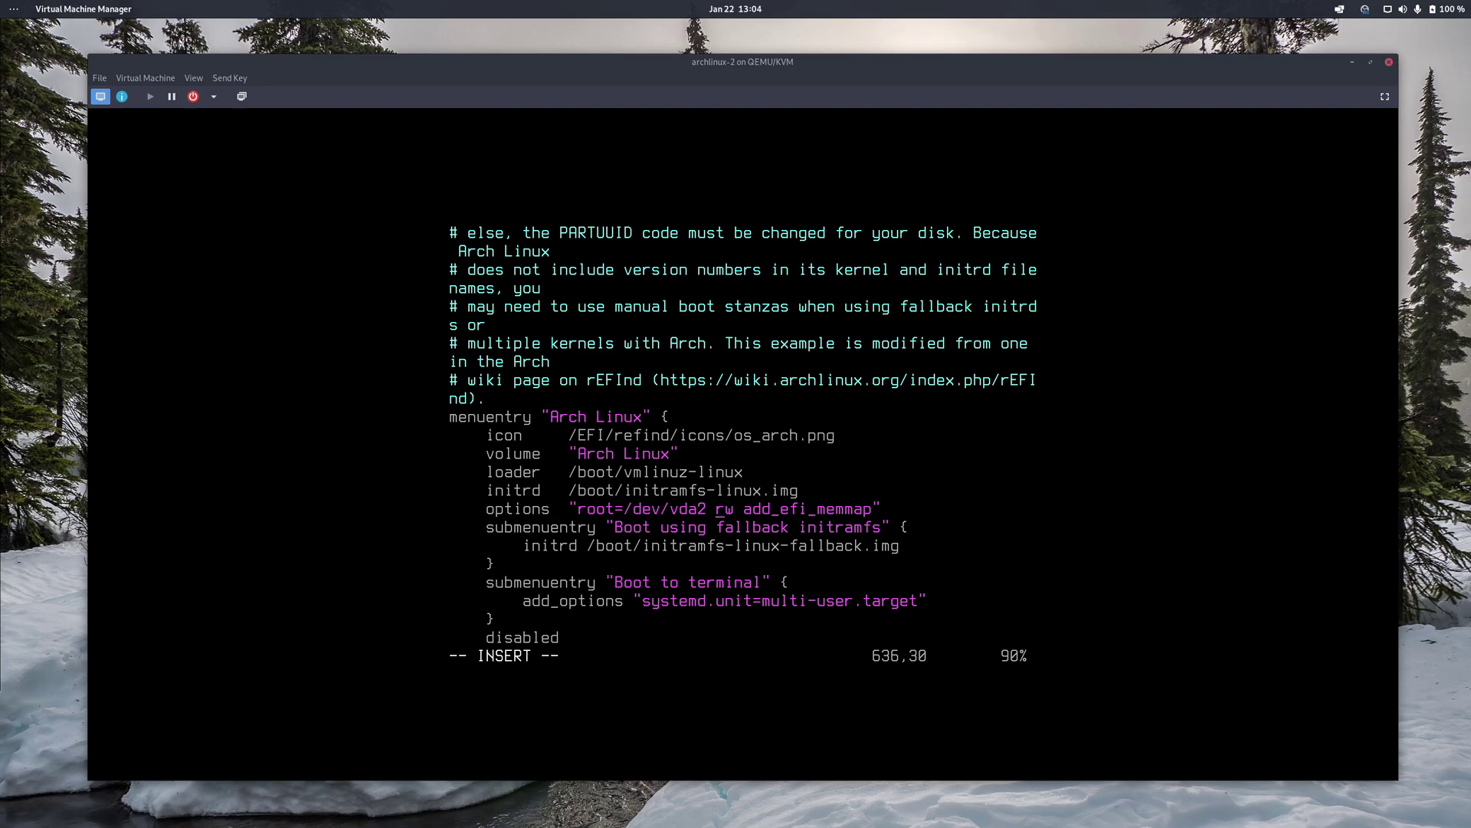
key(Escape)
text(:x)
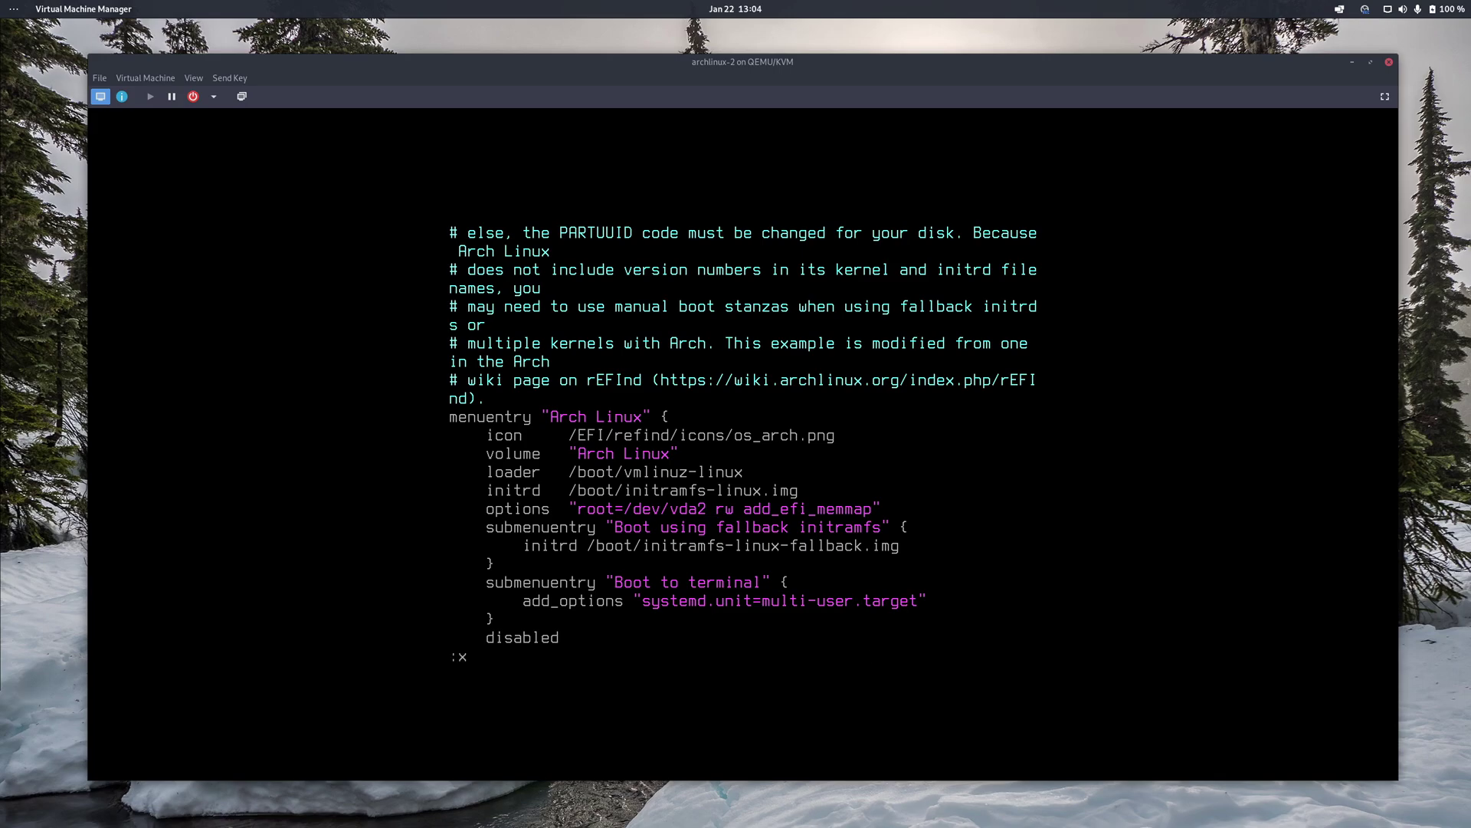
key(Return)
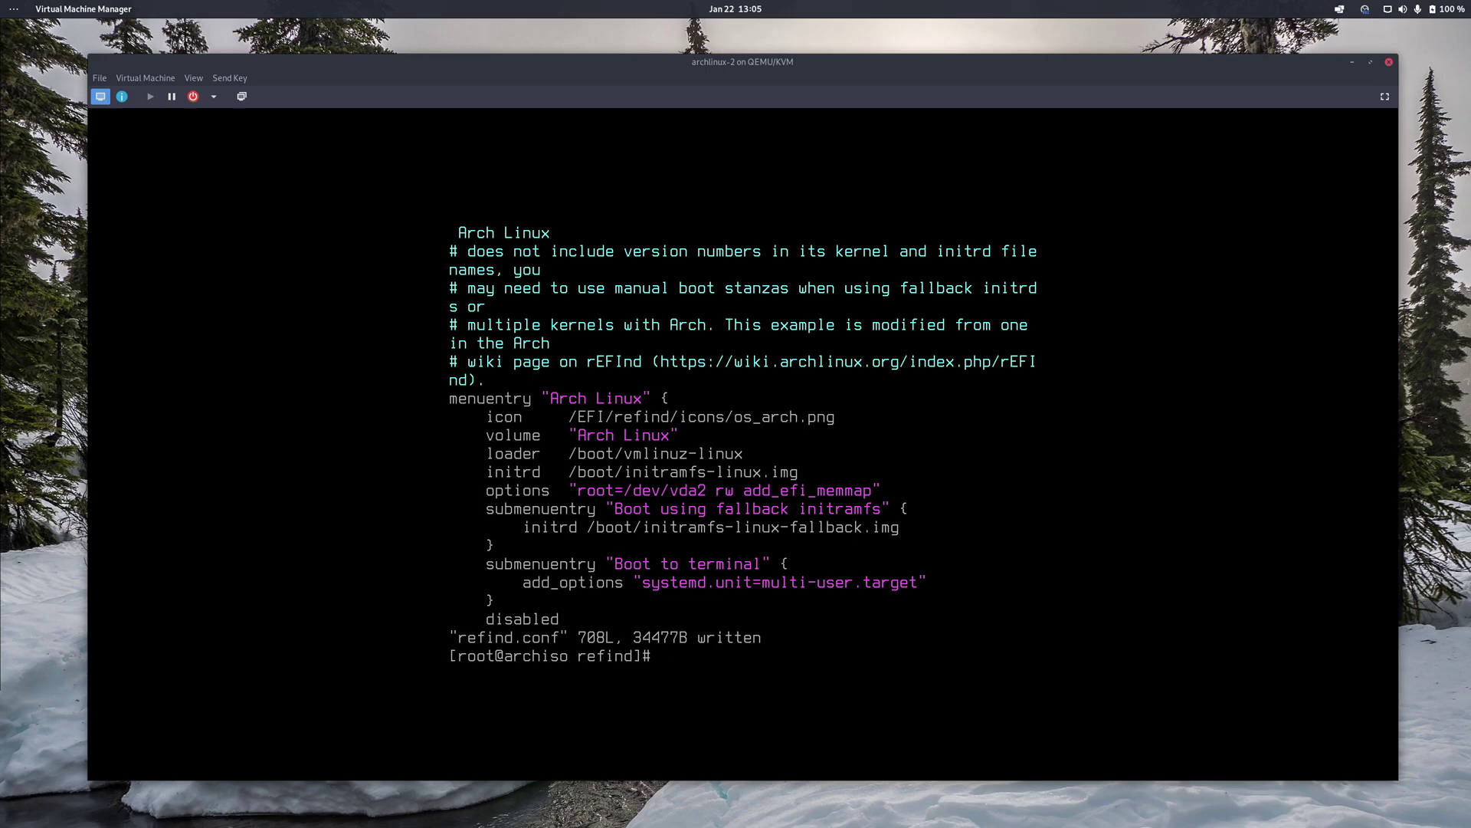
- Go up two directories to /boot and list its files with ls -l
text(cd ../..)
key(Return)
text(ls)
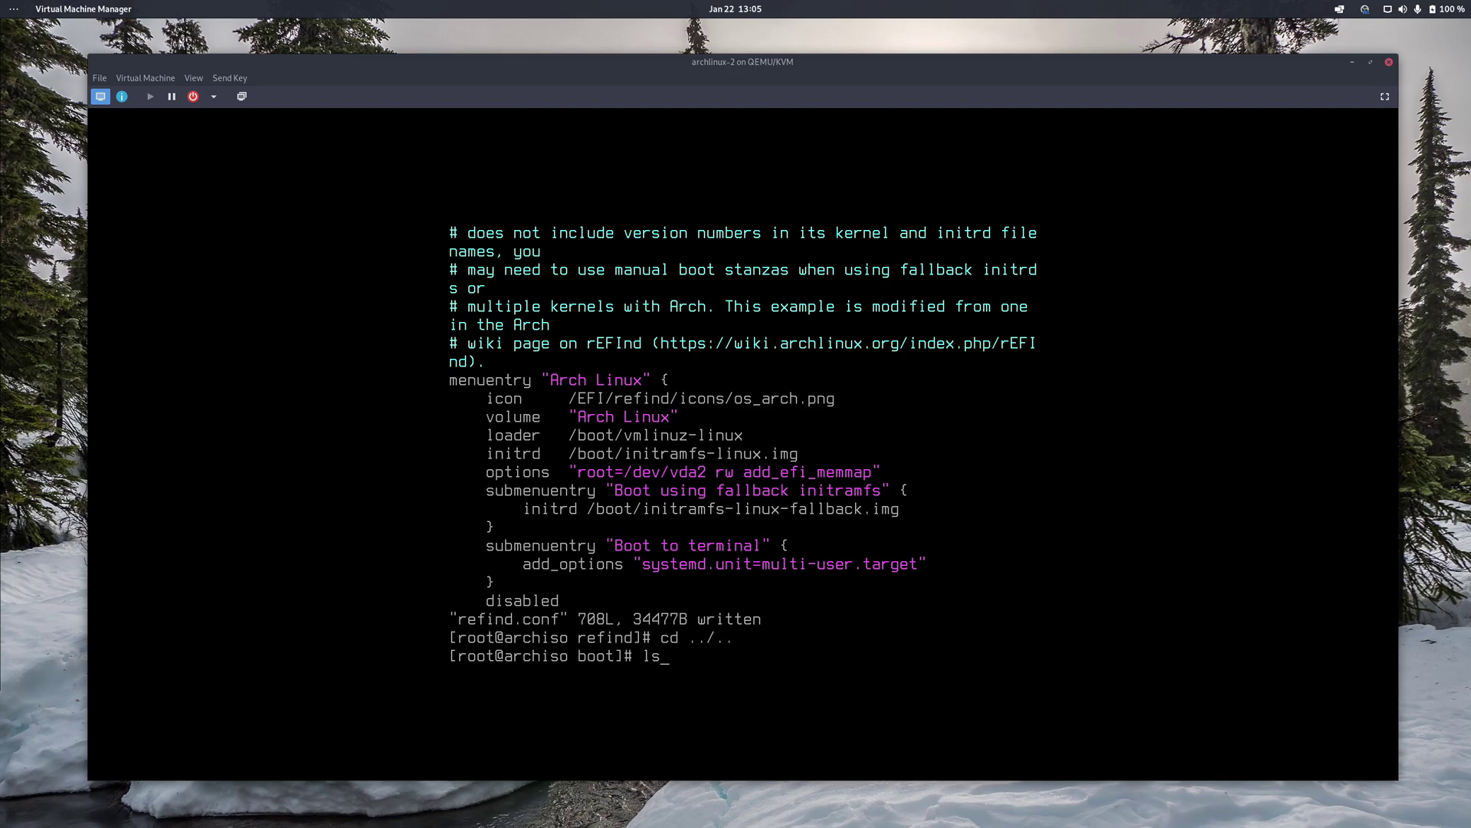
text( -l)
key(Return)
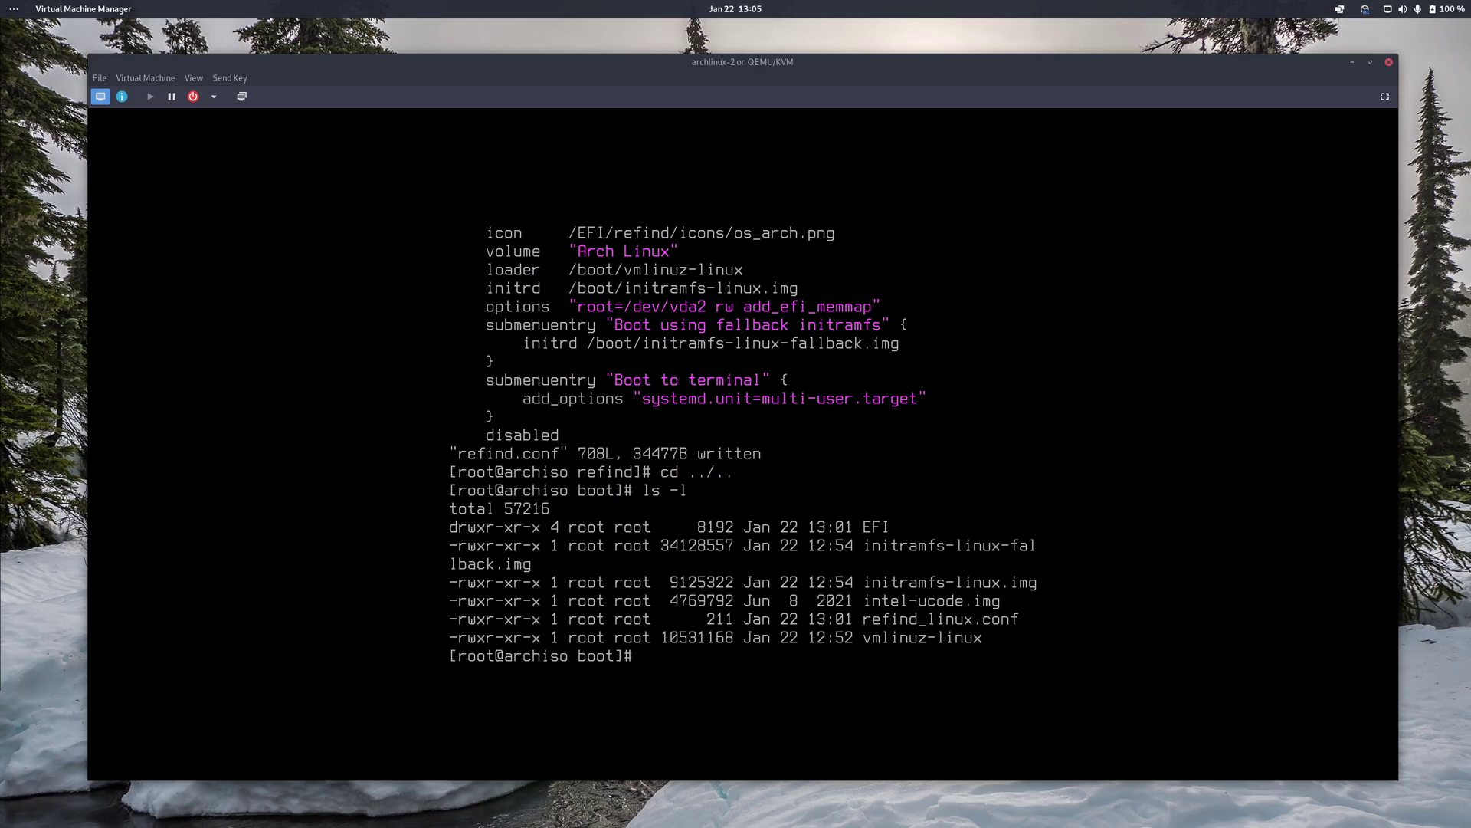
- Open refind_linux.conf in vim
text(vim ref)
key(Tab)
key(Return)
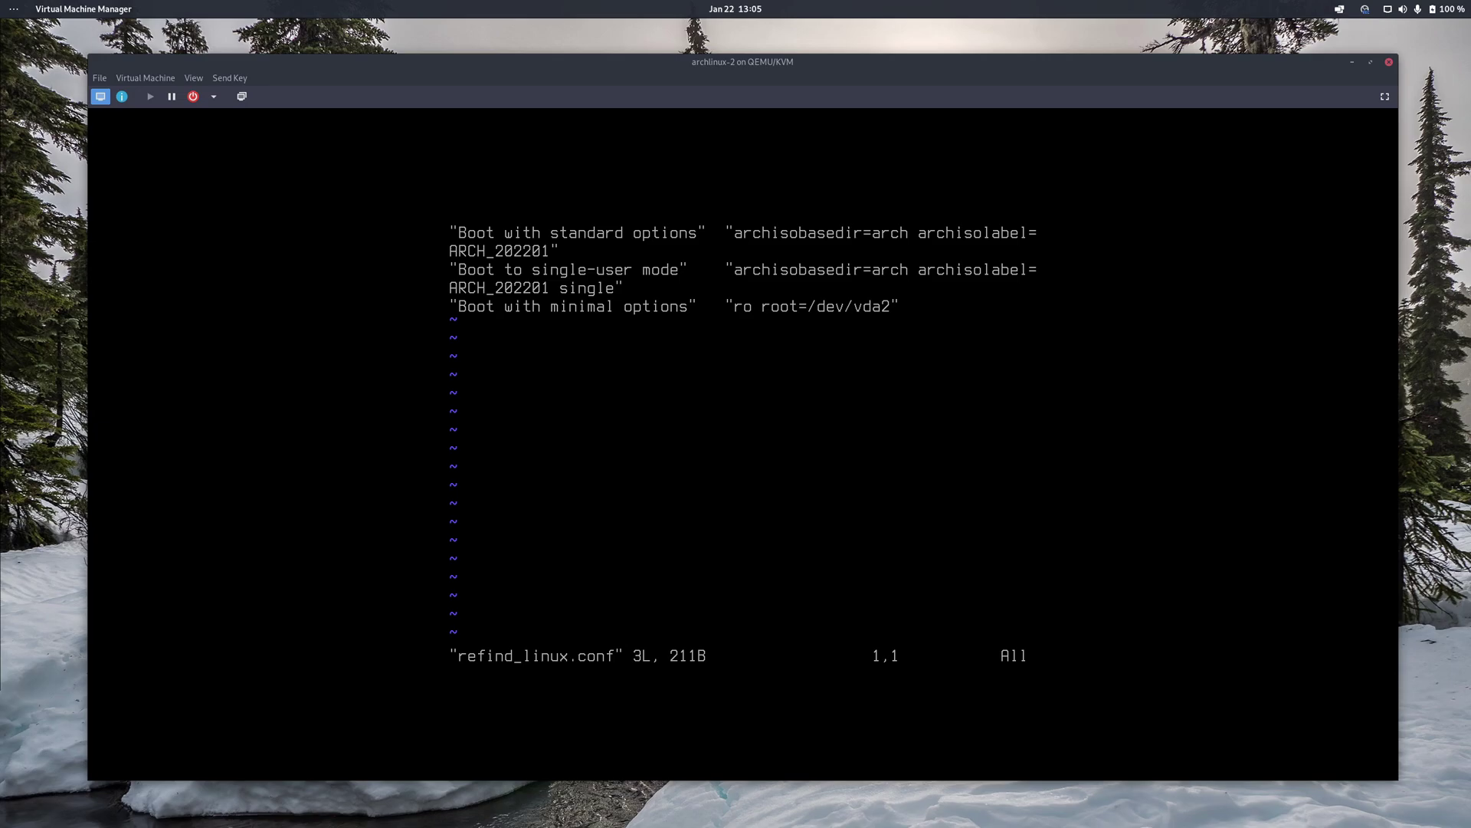
- Delete the standard and single-user lines, keeping only 'ro root=/dev/vda2', and save
key(d)
key(d)
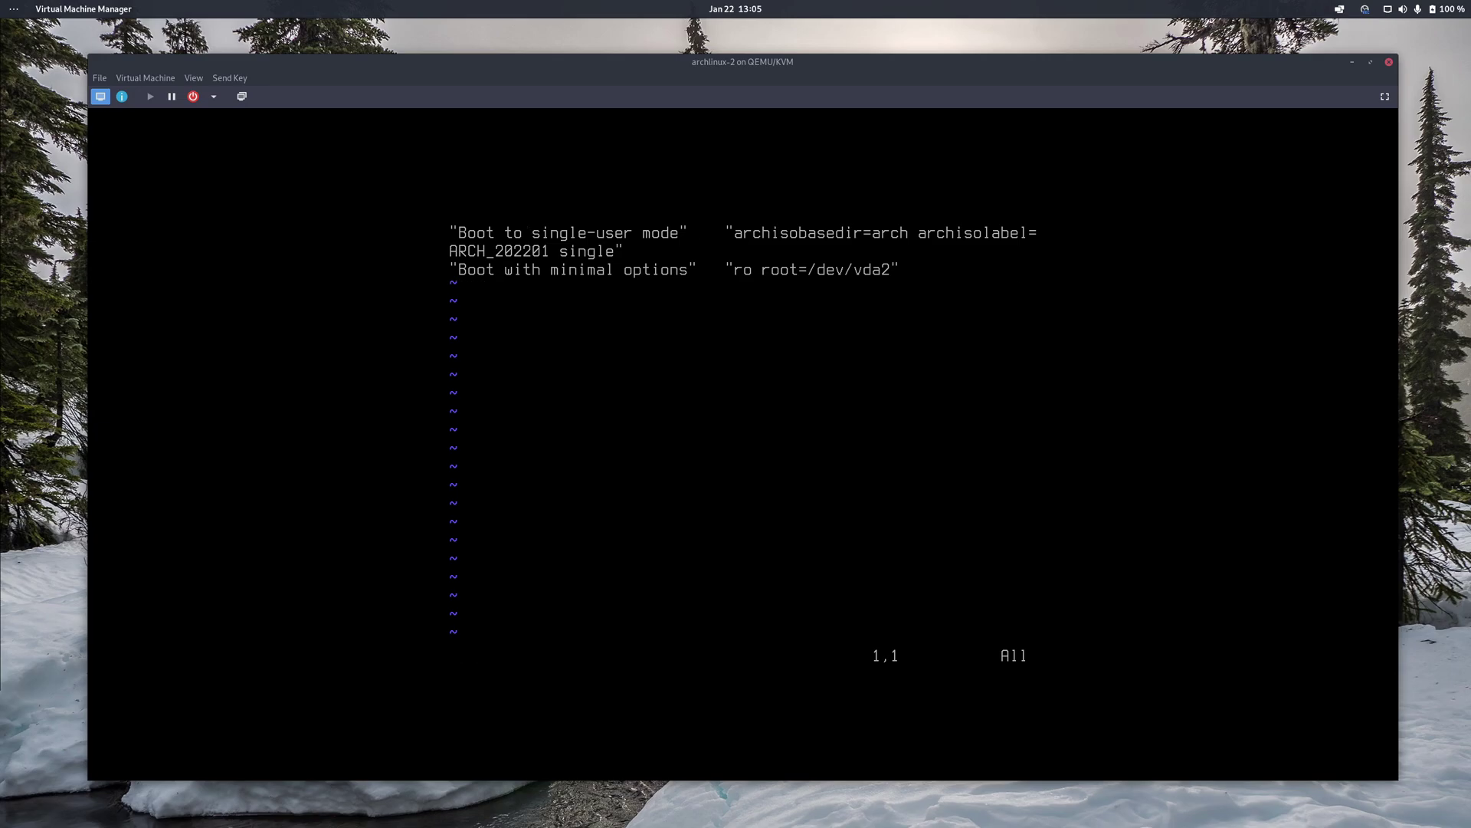
key(d)
key(d)
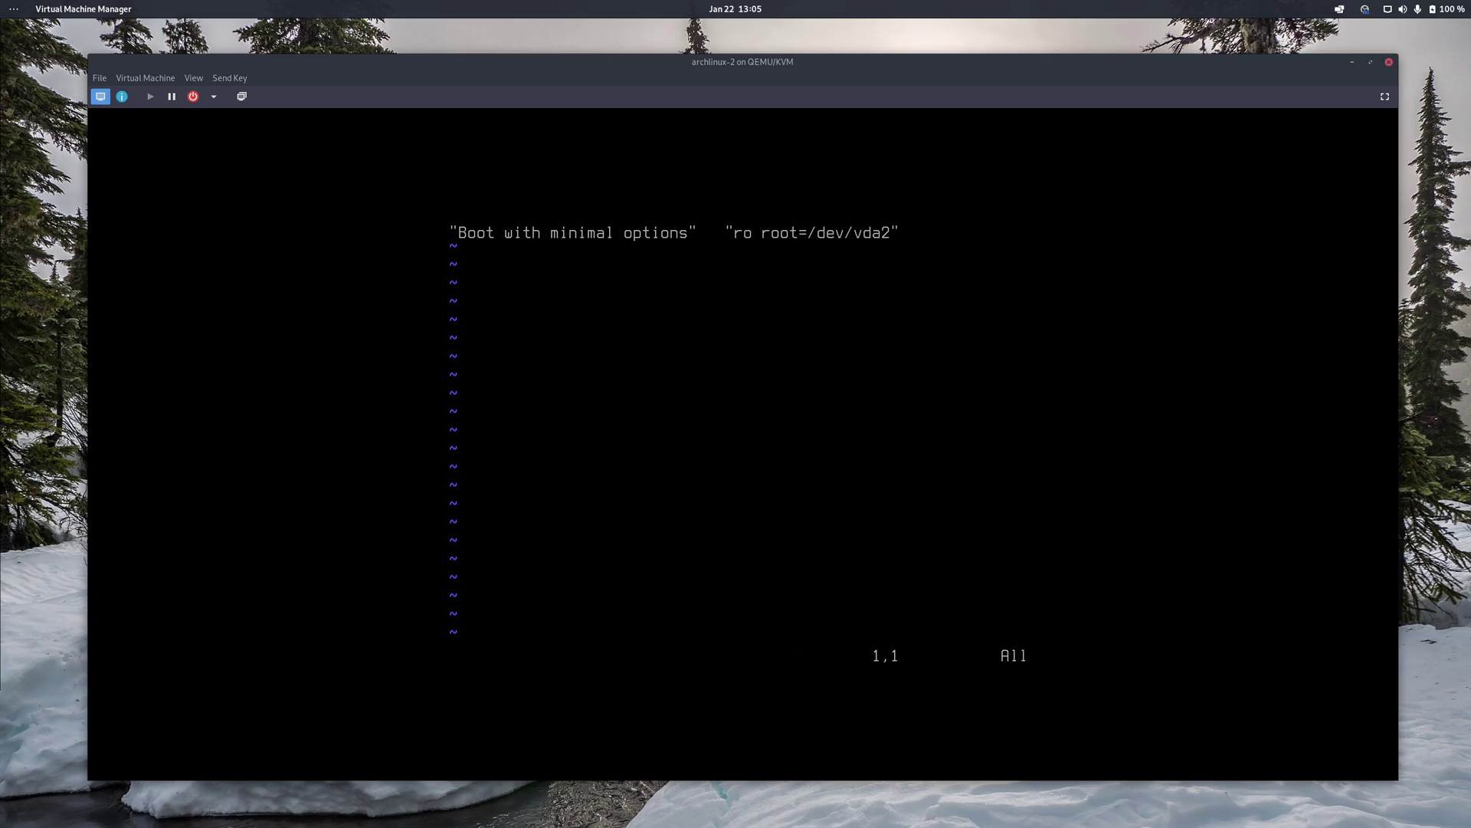
text(:x)
key(Return)
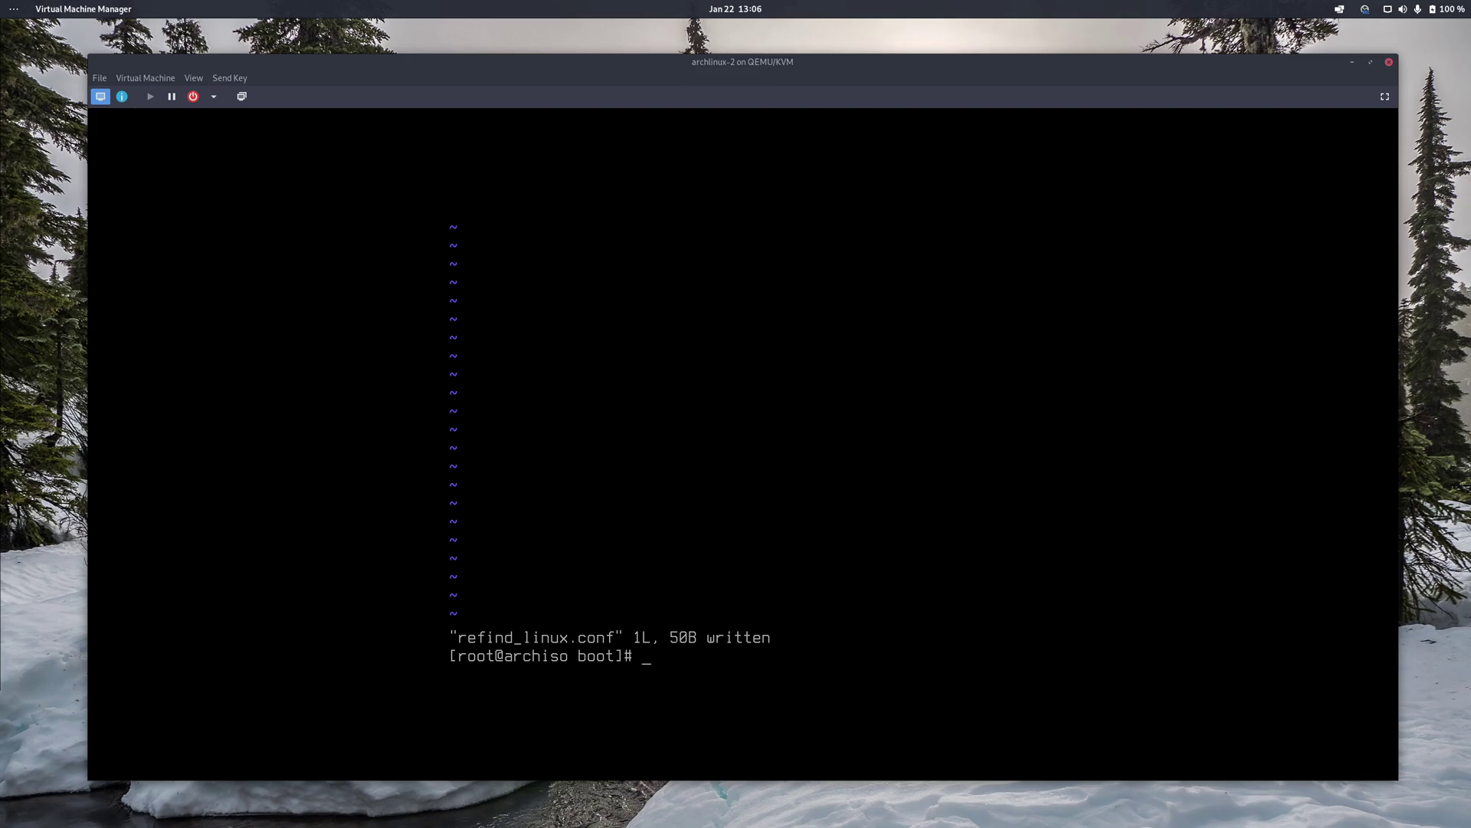
- Return home, clear the console and run lsblk to view the vda partitions
text(cd)
key(Return)
key(ctrl+l)
text(l)
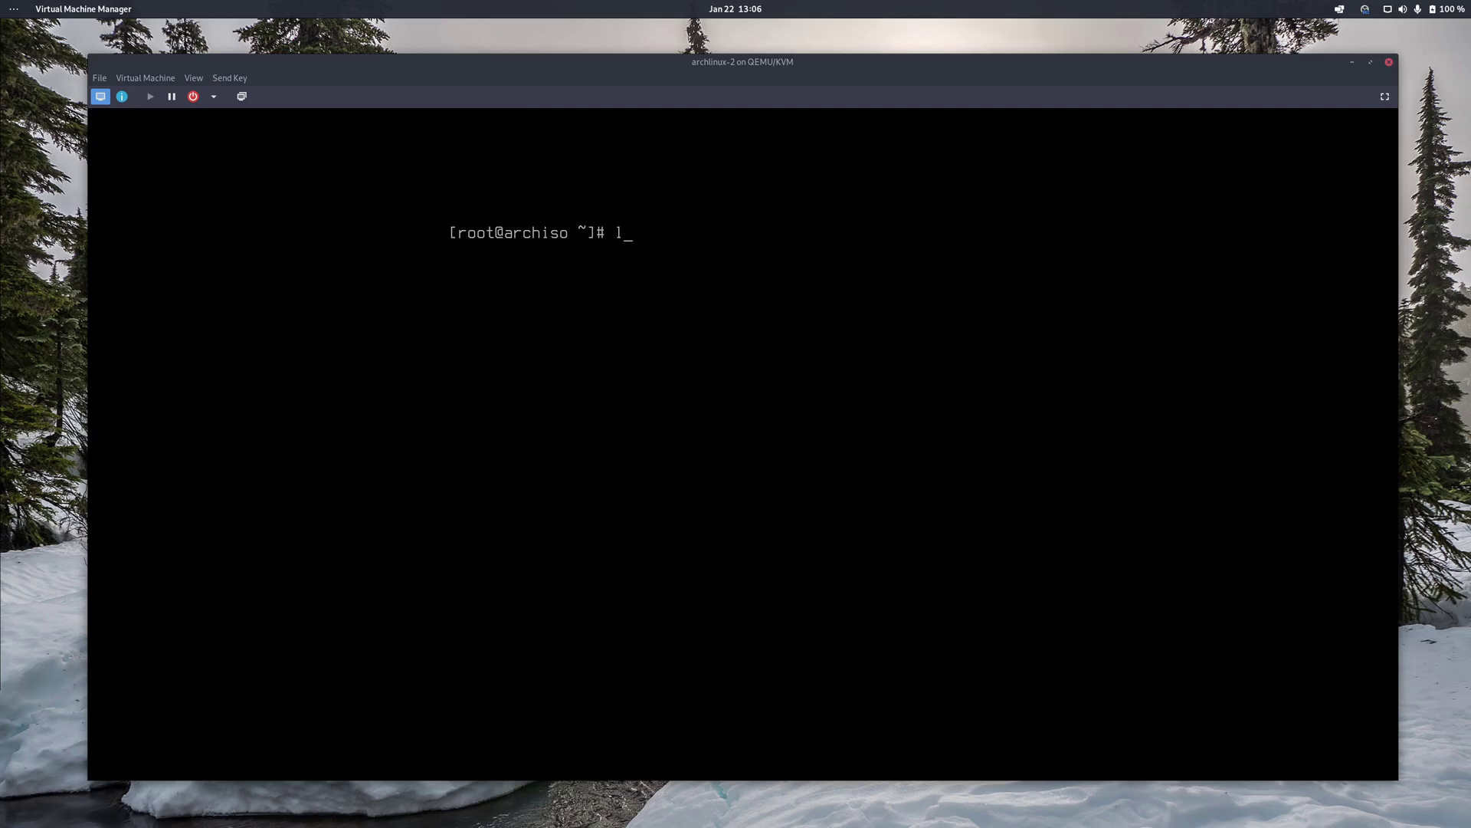
text(sblk)
key(Return)
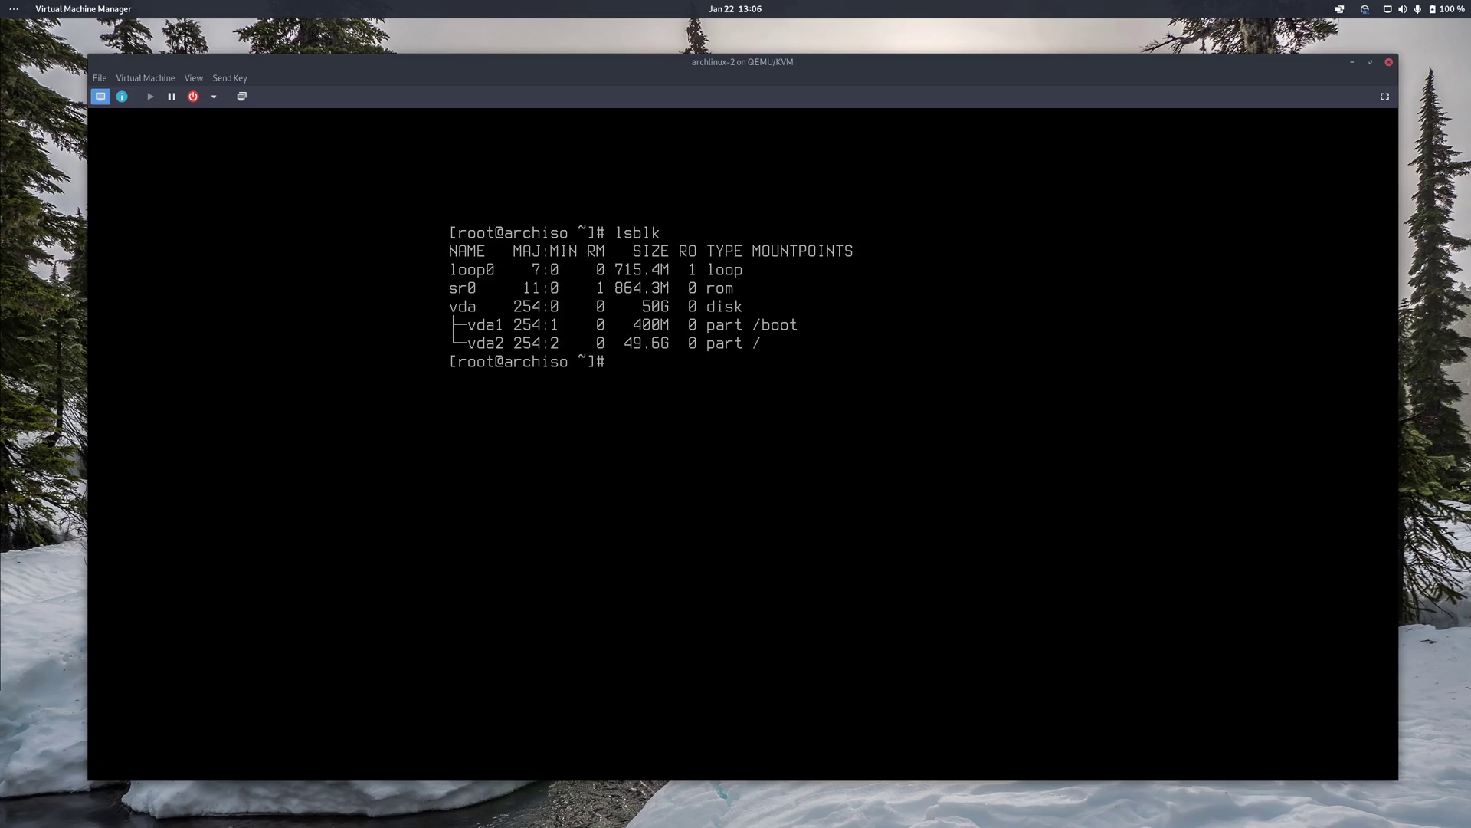
- Check the browser, then enter 'fatlabel /dev/vda1 ARCH' in the VM console
key(alt+Tab)
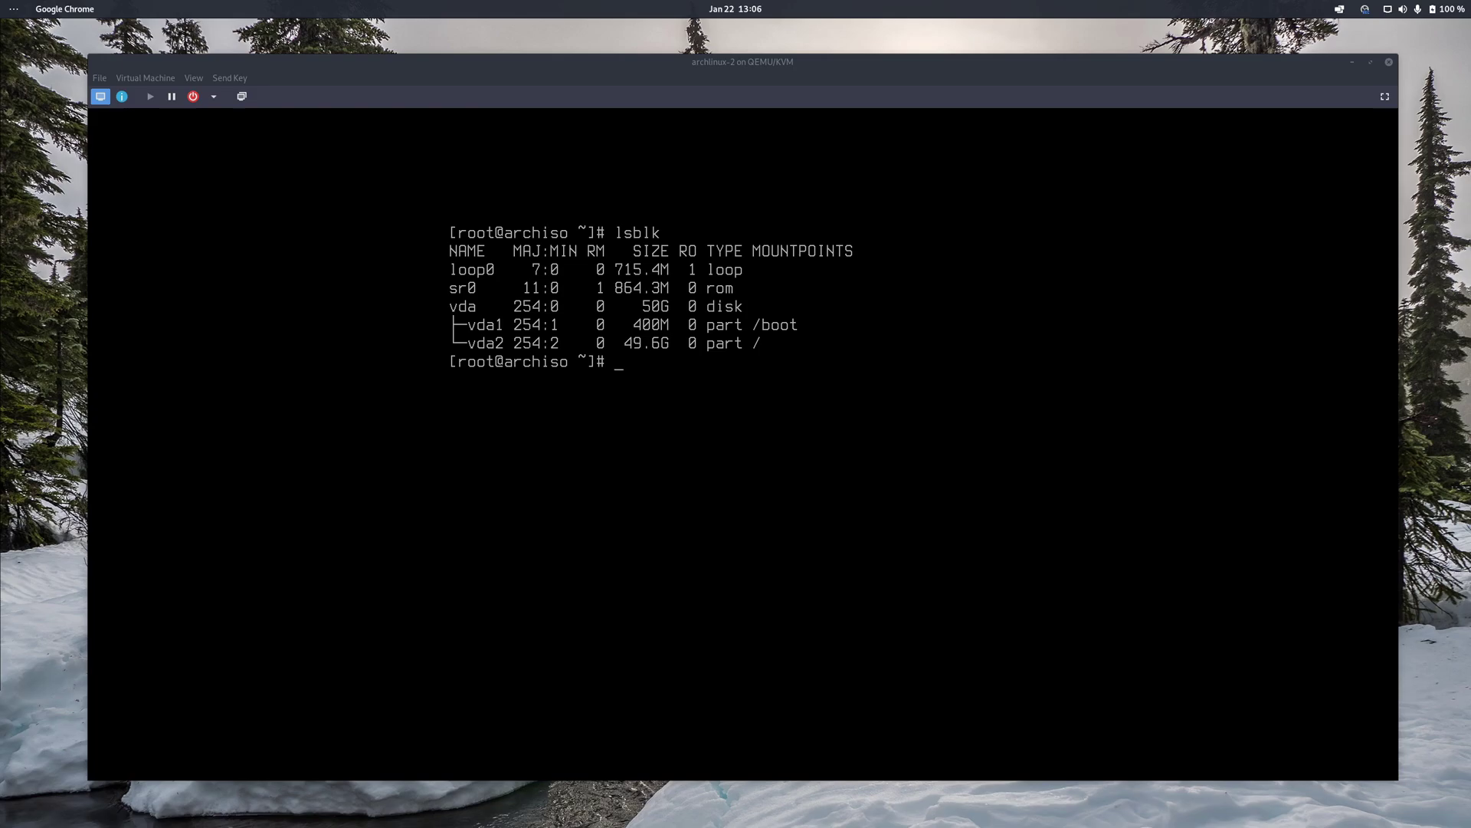
key(alt+Tab)
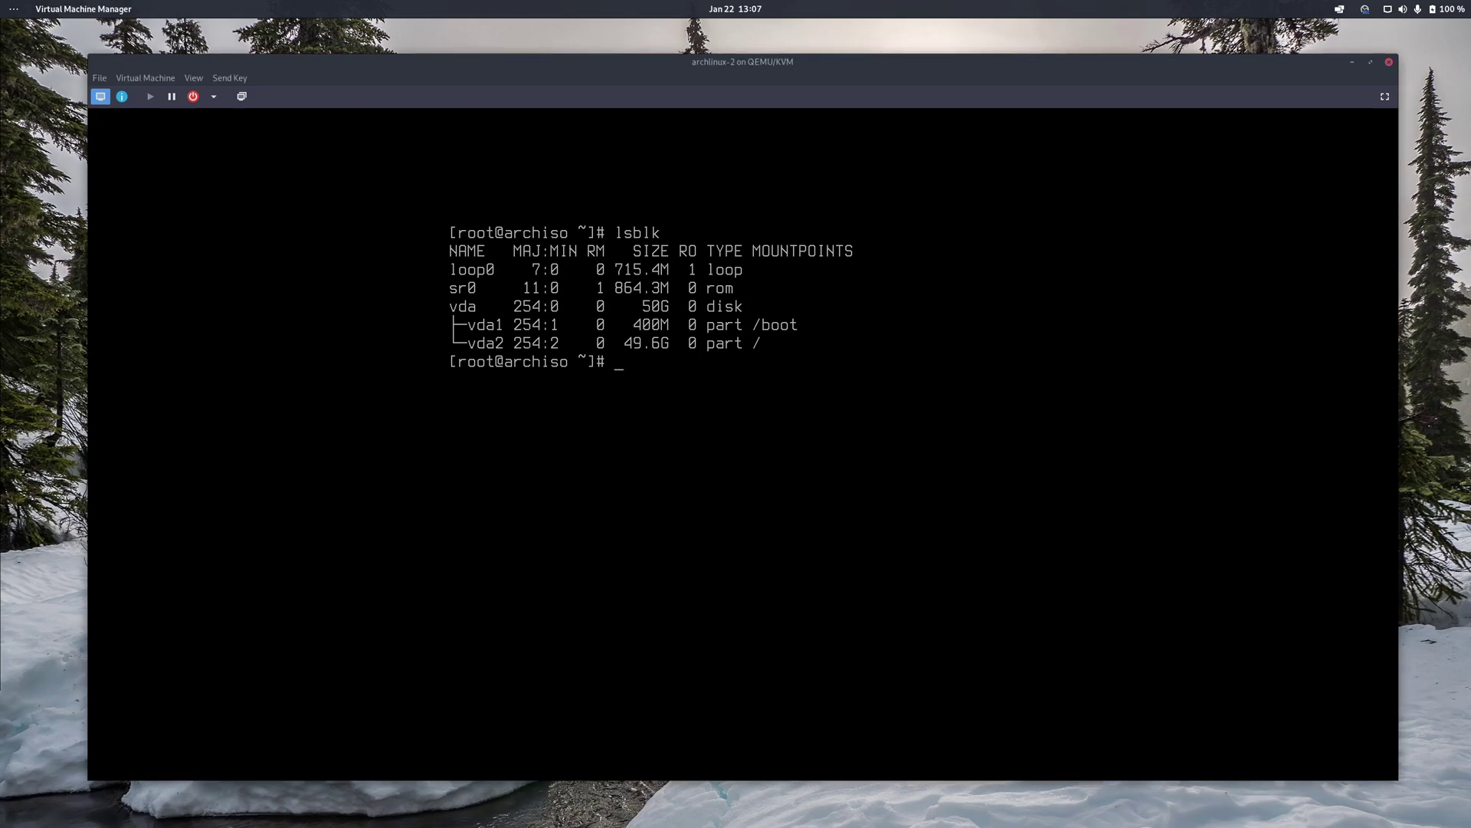
text(fatlabel /dev/vda1)
text(ARCH)
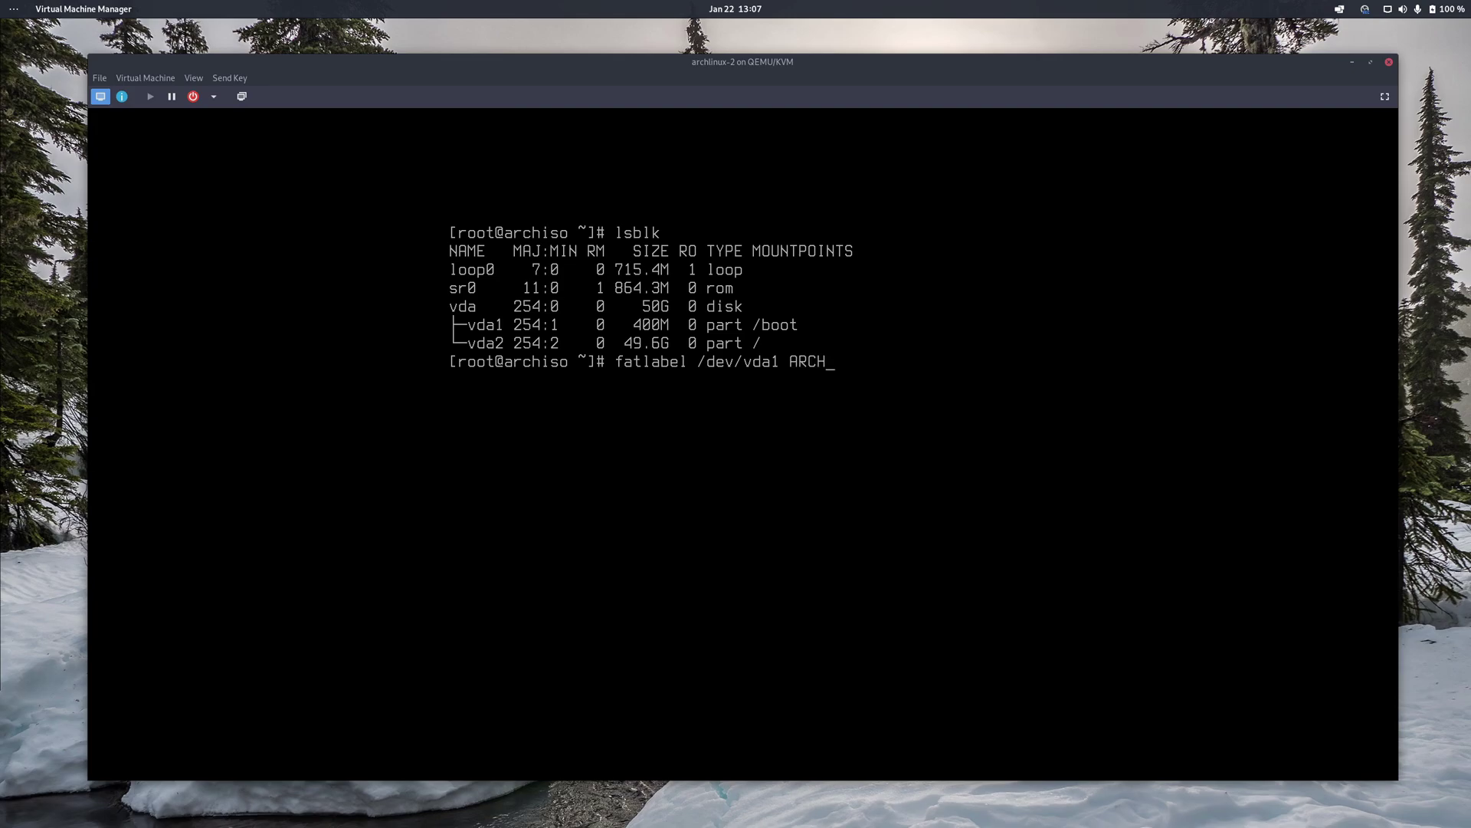
- Label /dev/vda1 as ARCH and exit the chroot
key(Return)
text(exit)
key(Return)
- Unmount /mnt recursively with umount -R and reboot the VM
text(umo)
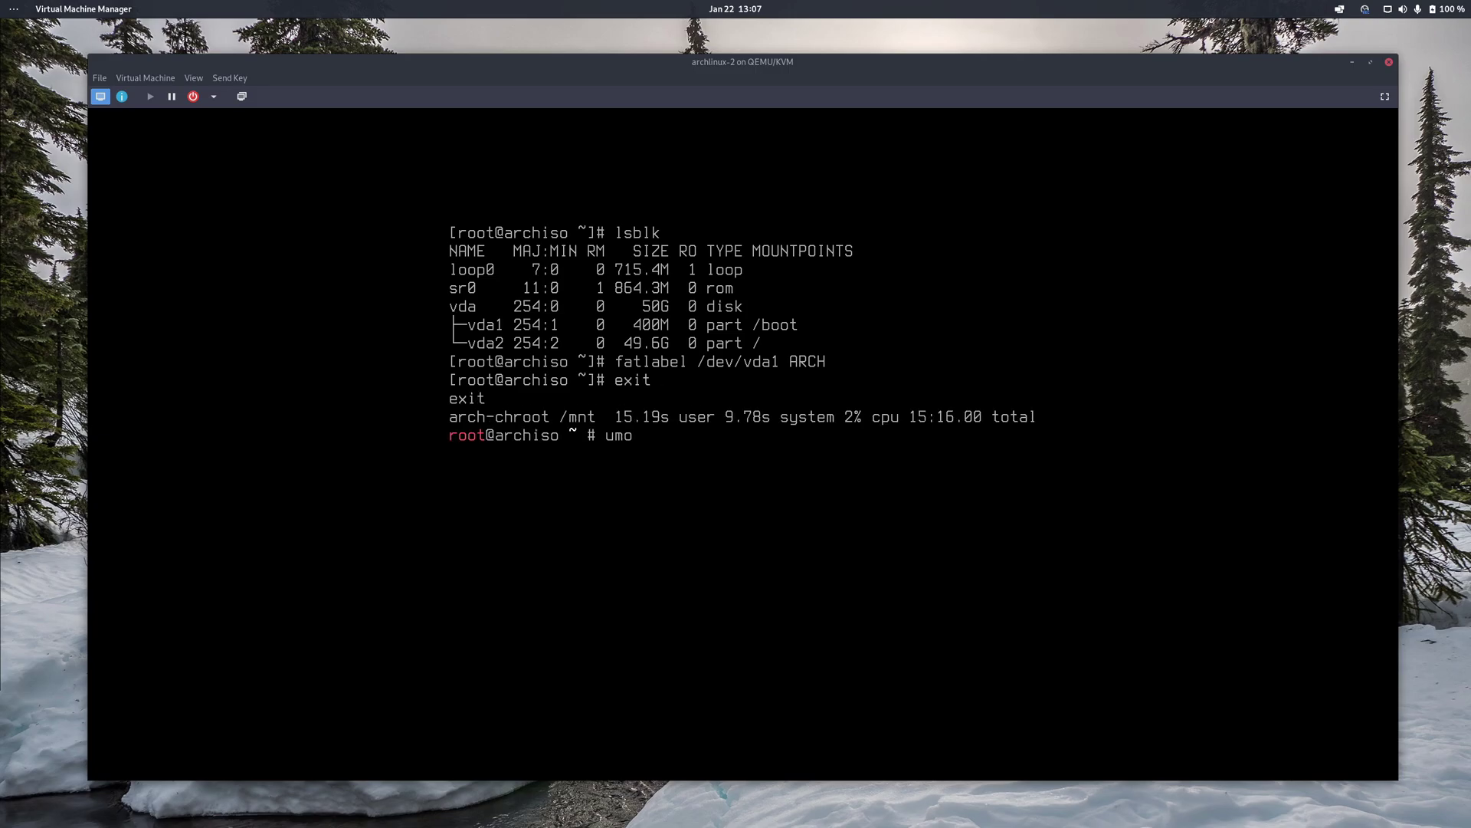
text(unt -R /mnt)
key(Return)
text(reboot)
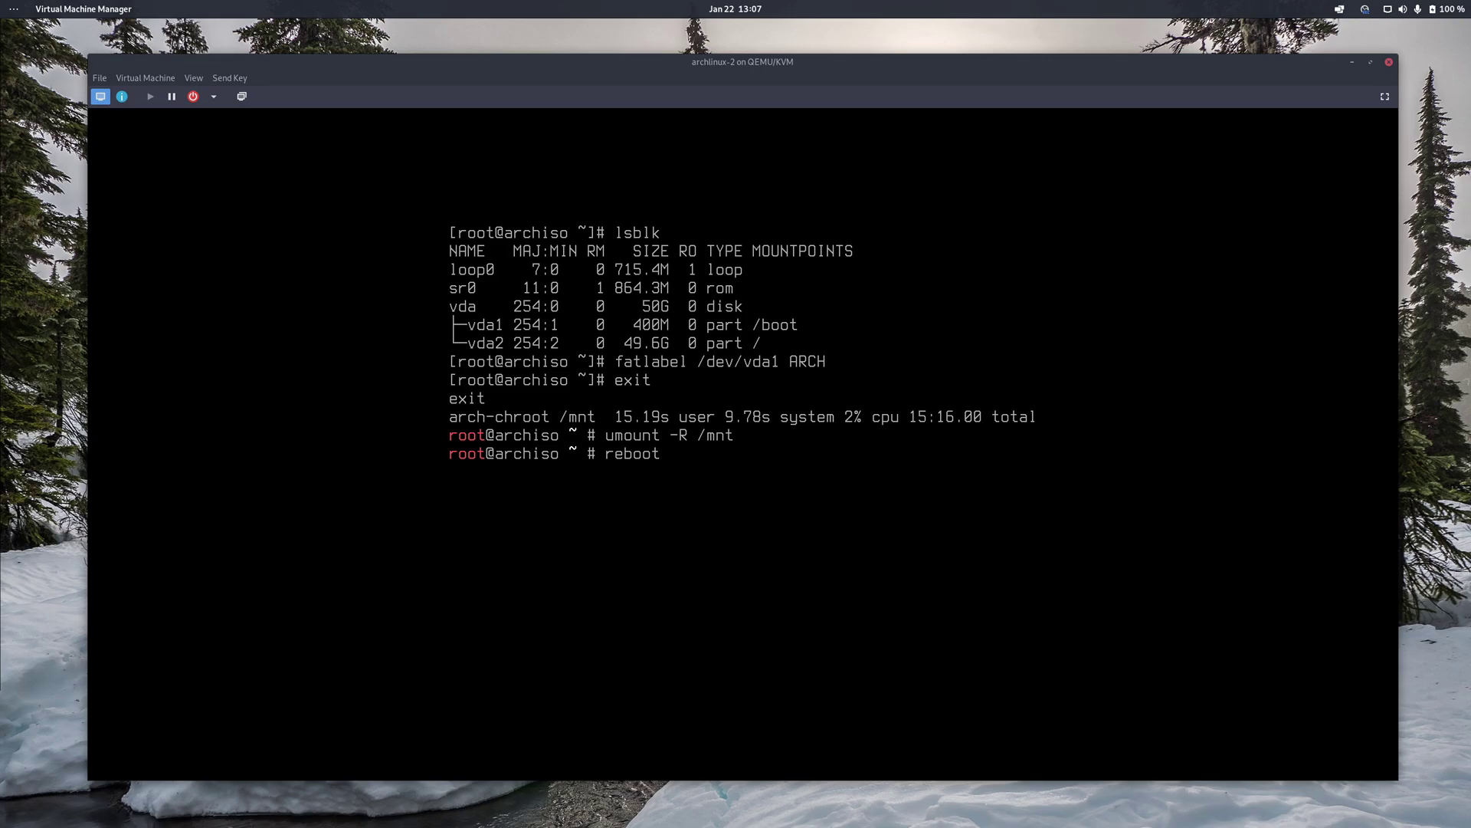
key(Return)
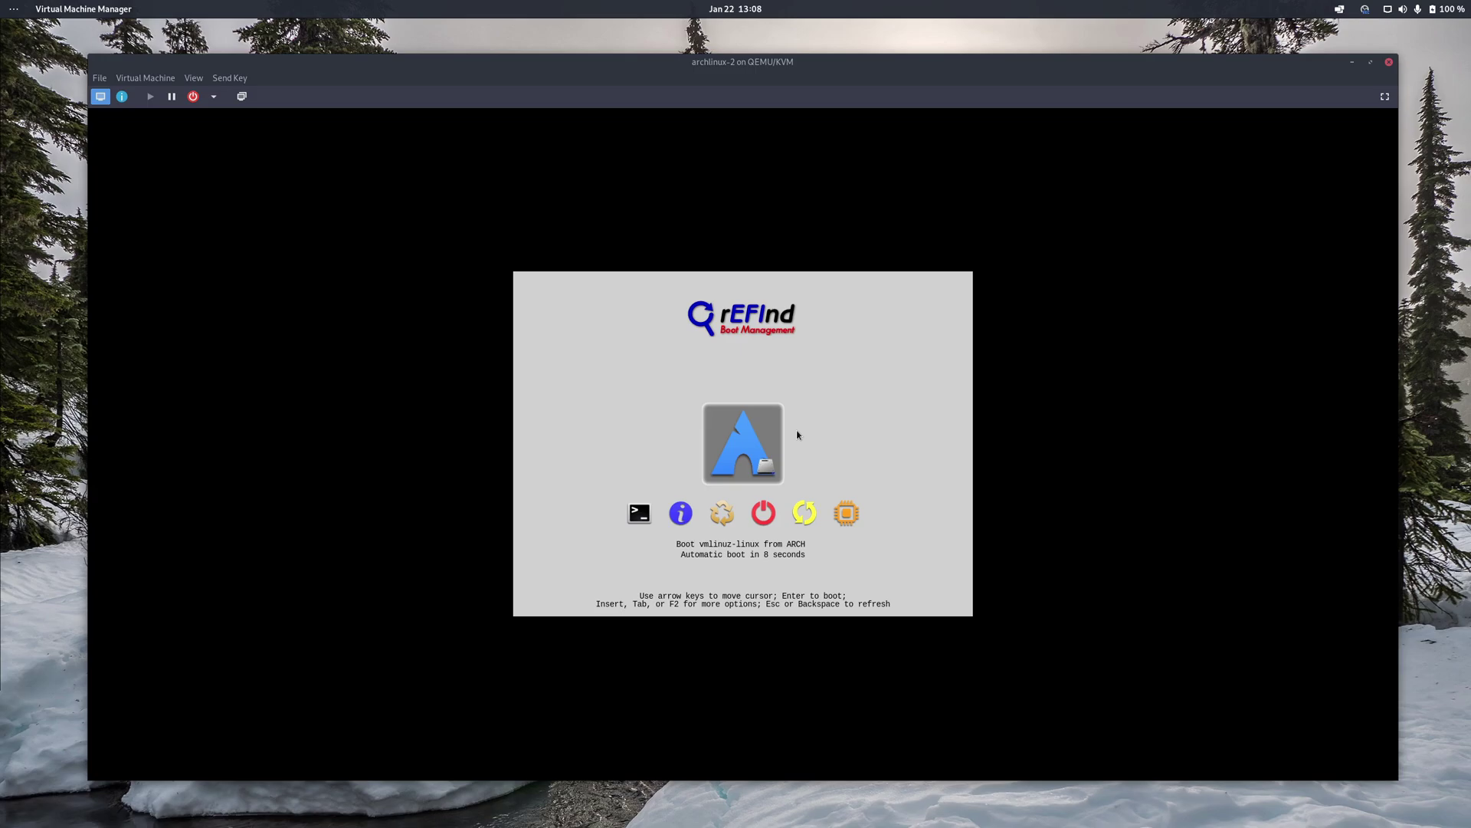
- Browse rEFInd's tool icons (EFI shell, About, Hidden Tags, Shut Down, firmware), then boot Arch
key(Down)
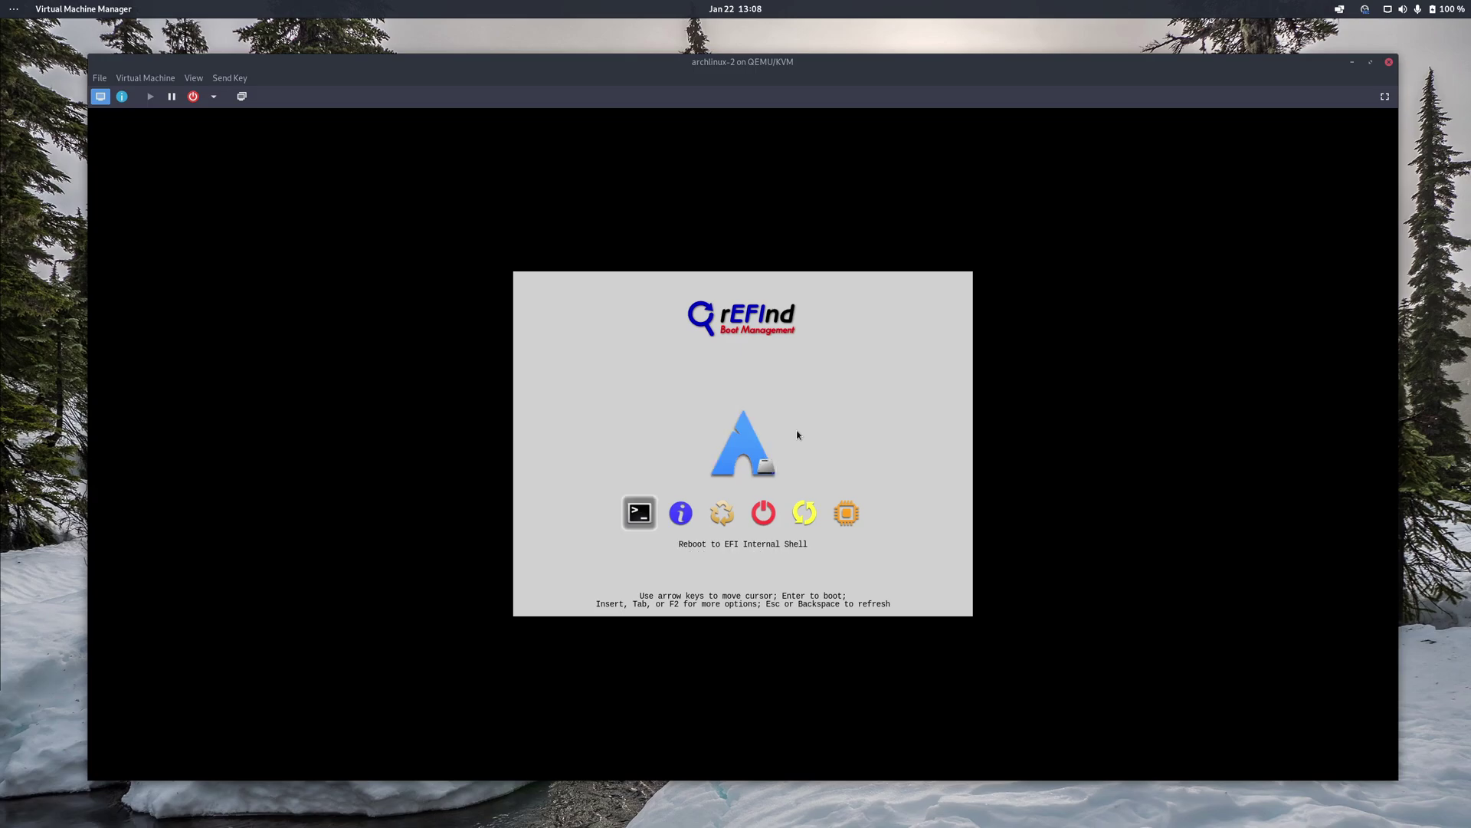
key(Right)
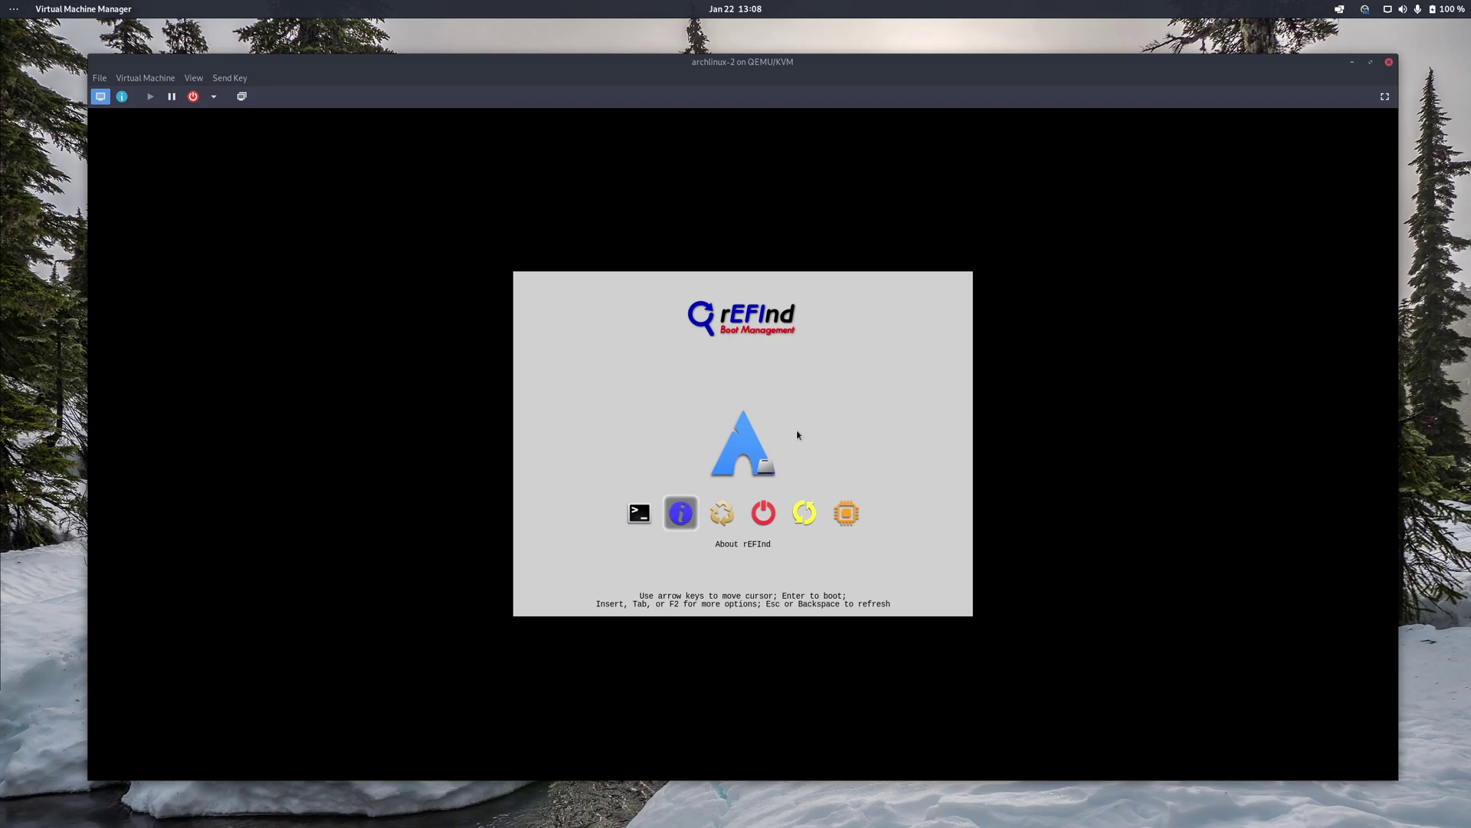
key(Right)
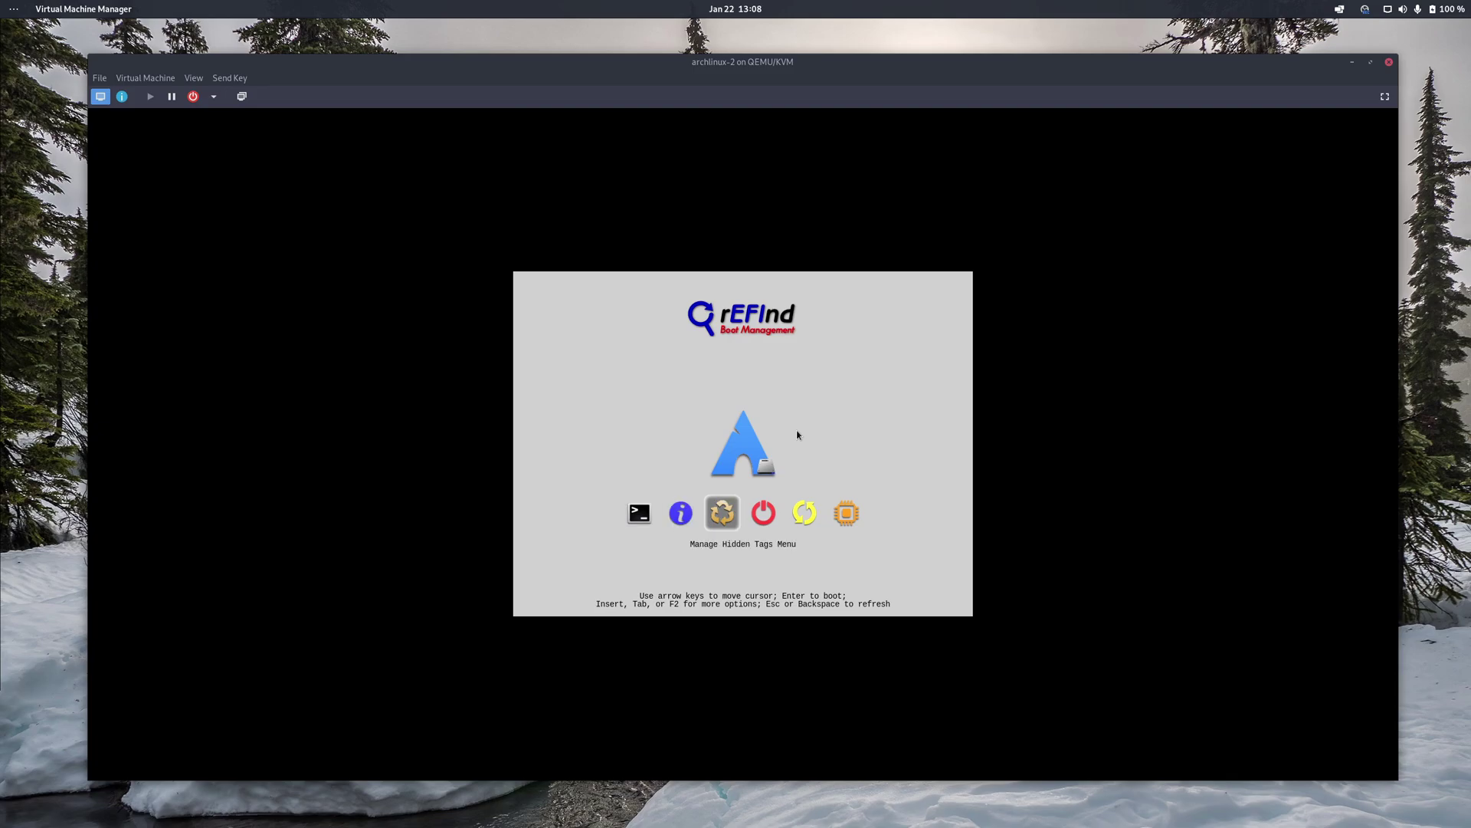
key(Right)
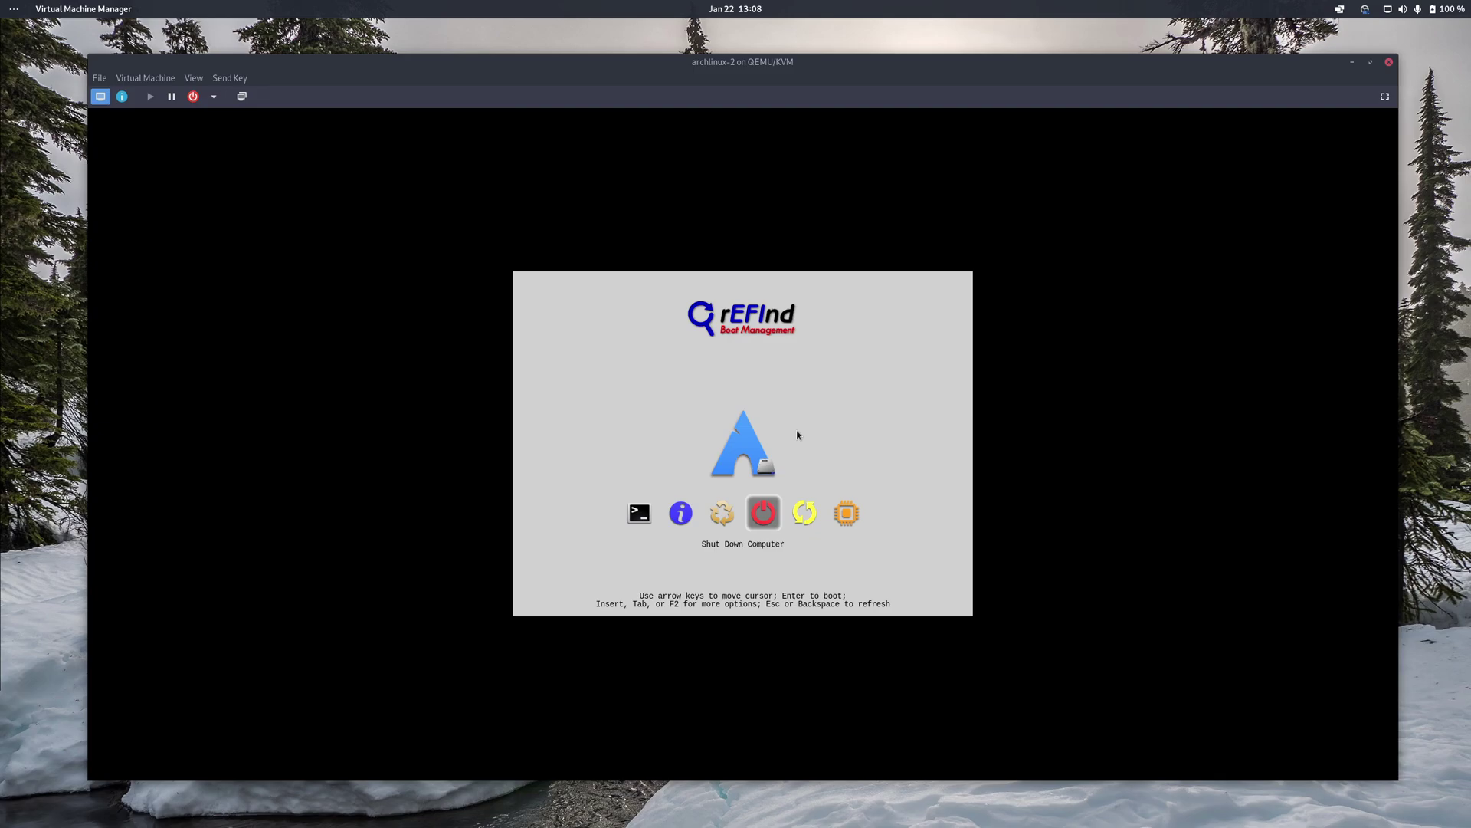
key(Right)
key(Right)
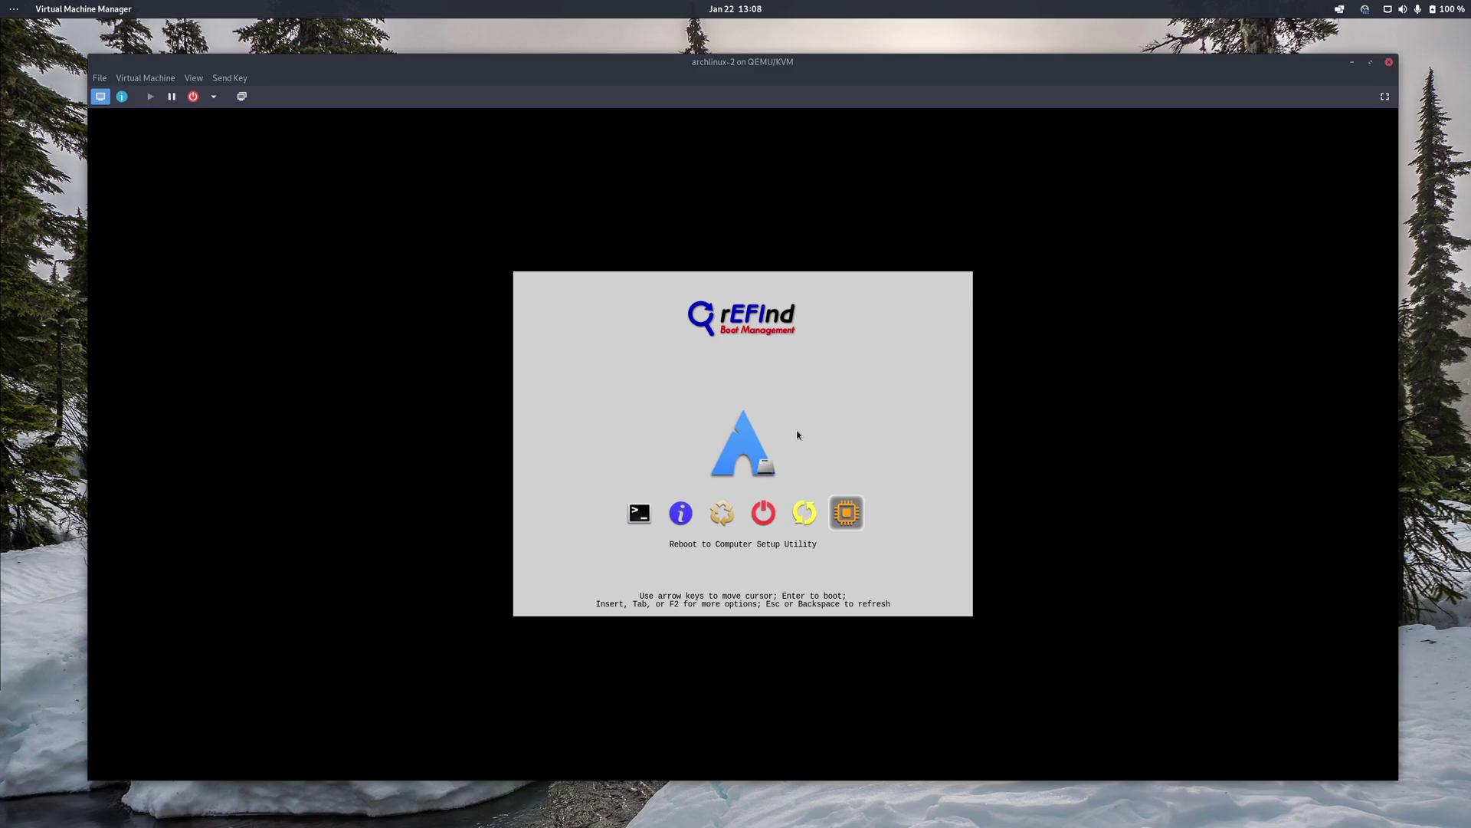
key(Up)
key(Return)
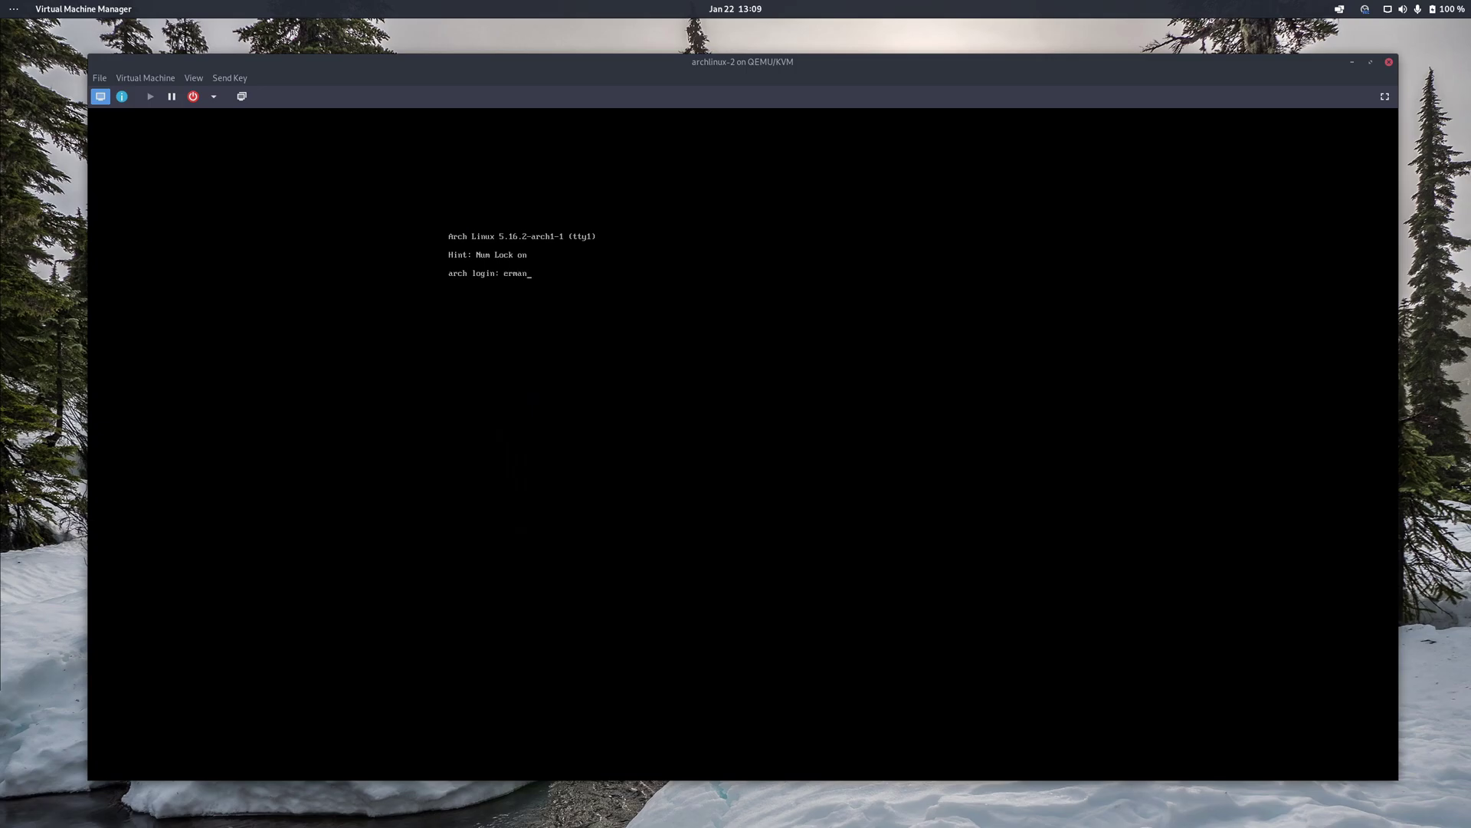
- Log in with the user's name and password, run setfont ter-132n, and clear the screen
text(no)
key(Return)
key(Return)
text(setfont ter-132n)
key(Return)
key(ctrl+l)
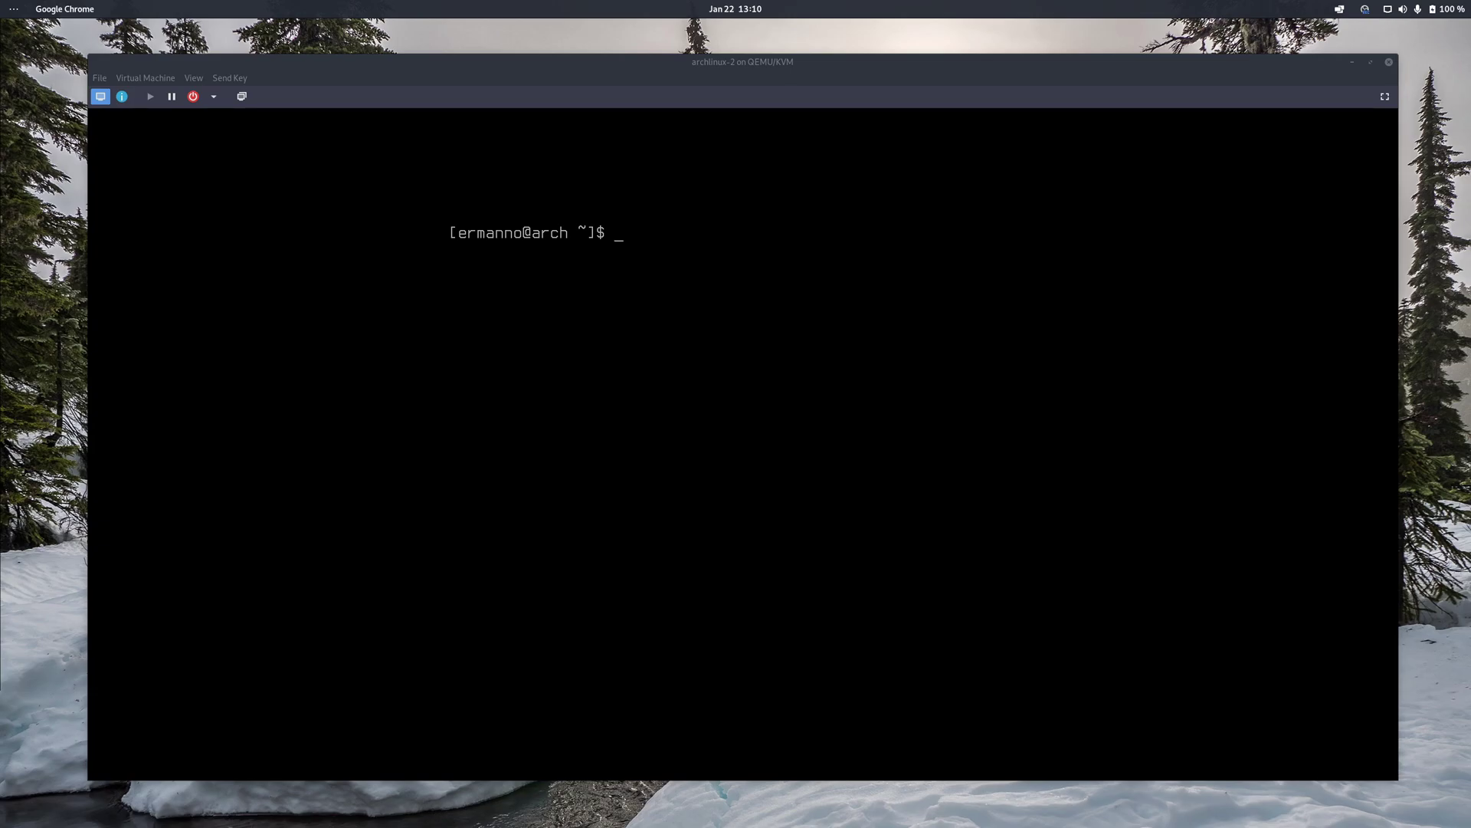
key(alt+Tab)
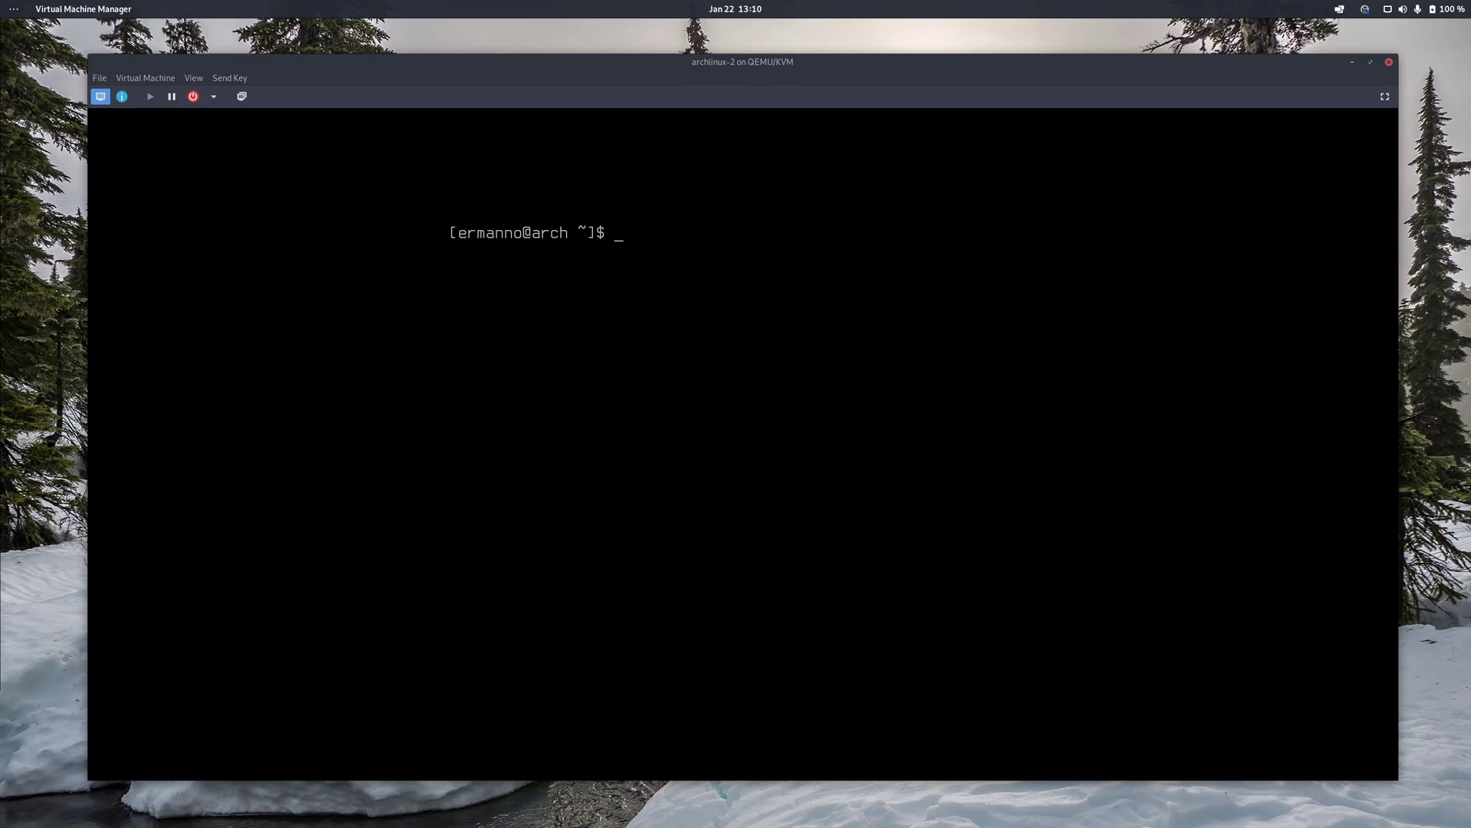
- Change into /boot/EFI/refind and list its contents with ls -l
text(cd /boot/E)
key(Tab)
text(r)
key(Tab)
key(Return)
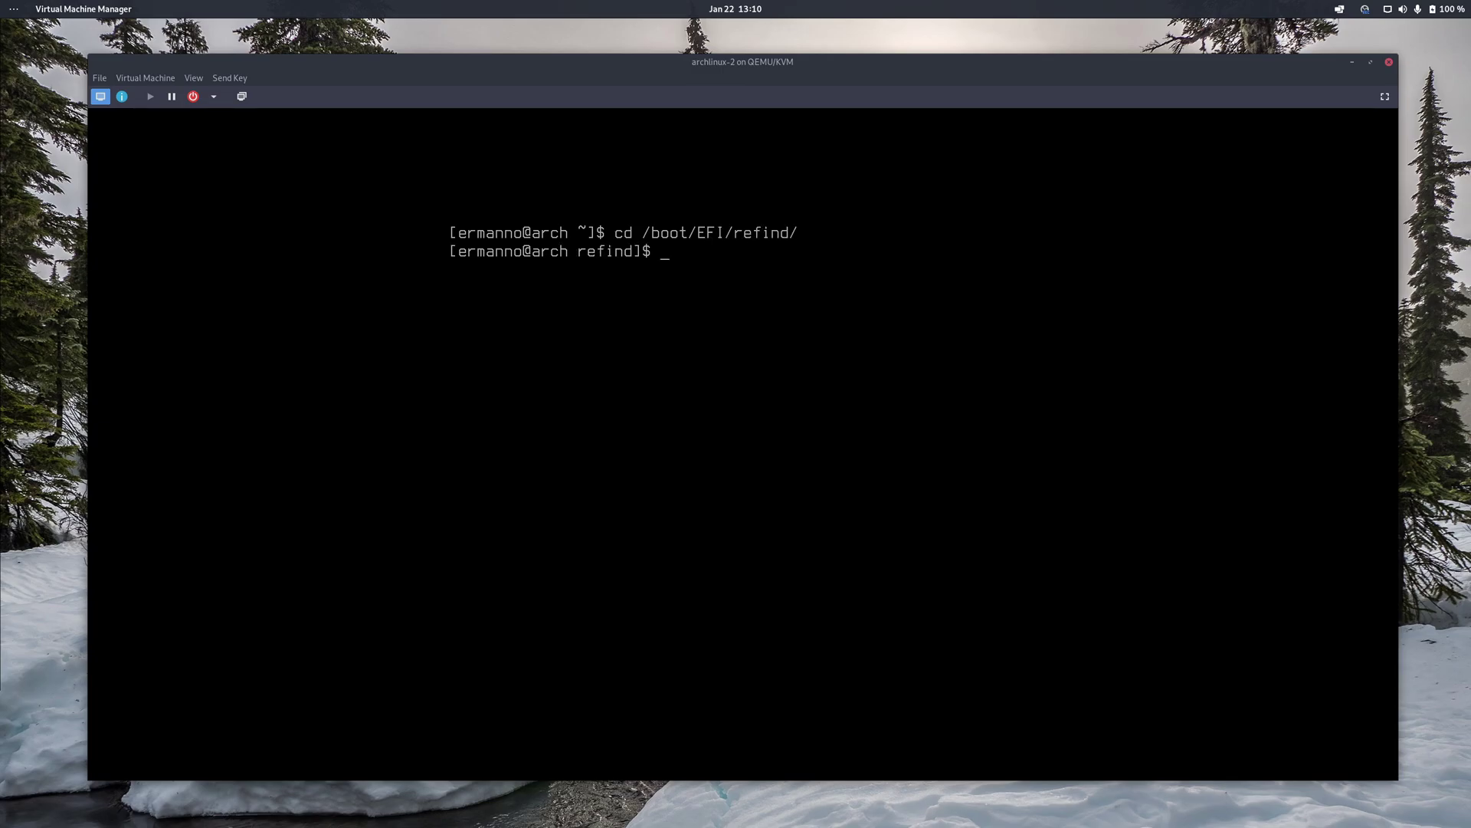
text(ls -l)
key(Return)
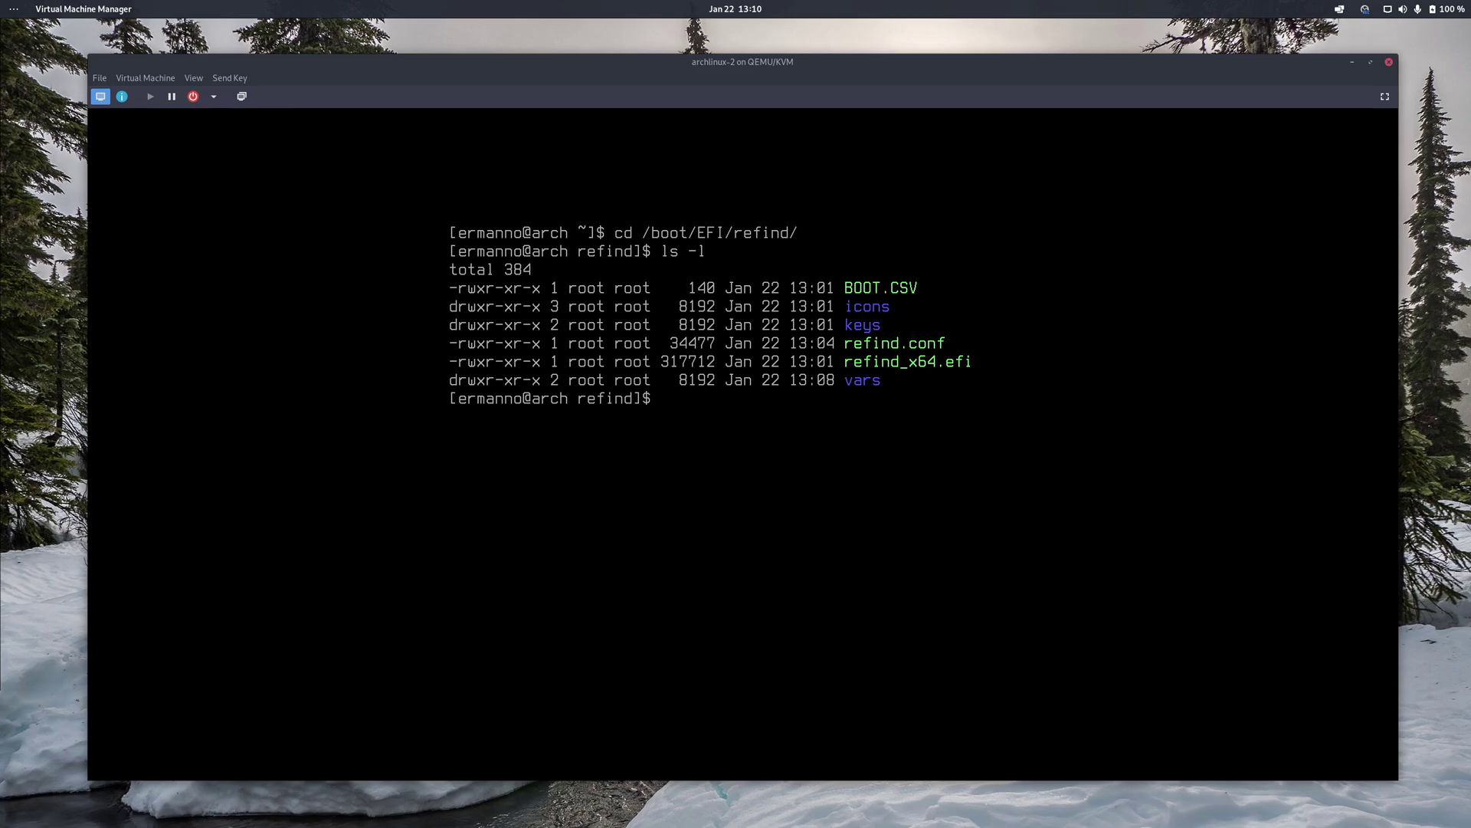
- Create the themes folder with sudo mkdir, confirm it with ls, and enter it
text(sudo mkdir themes)
key(Return)
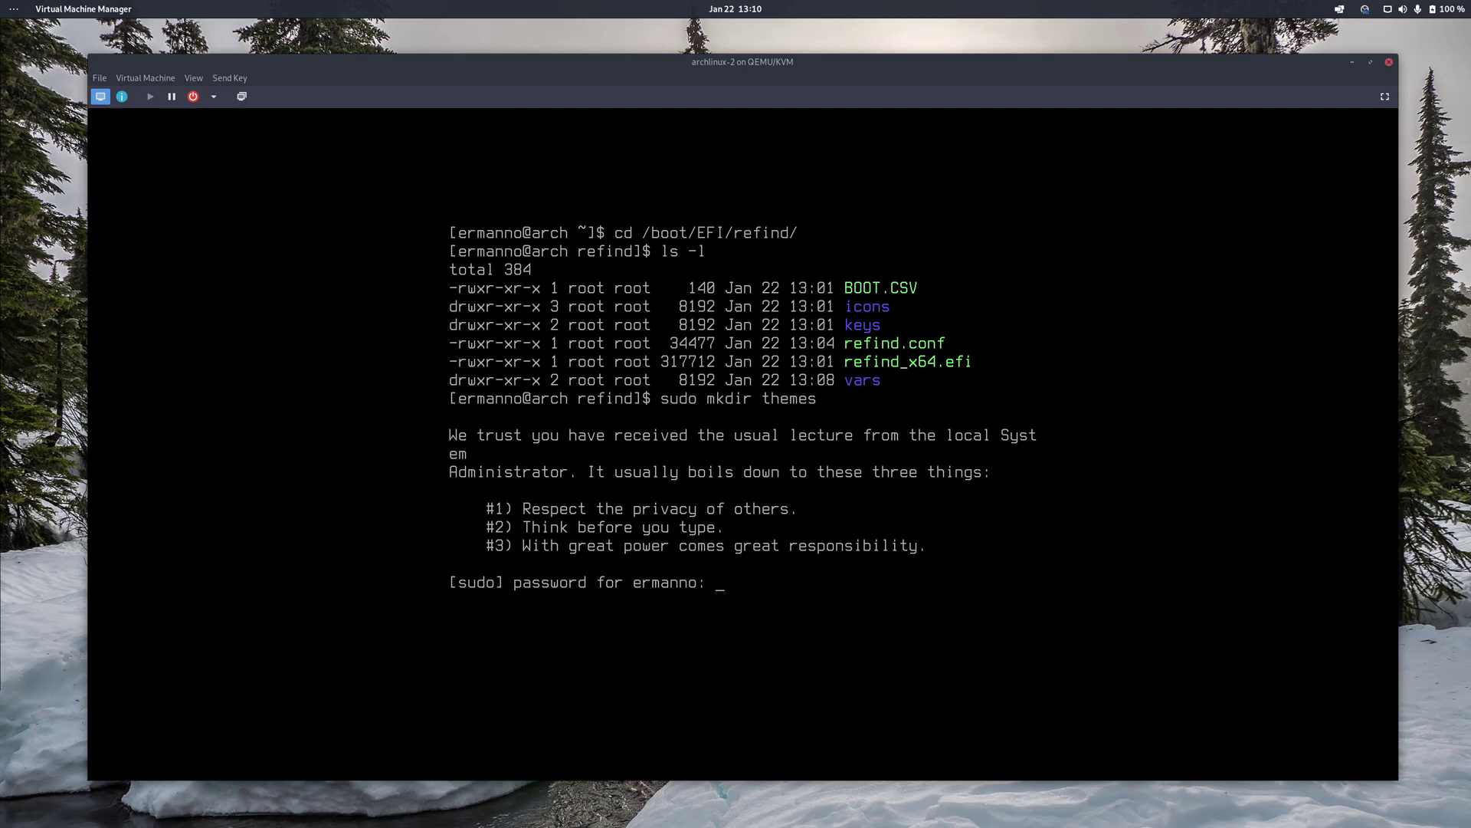
key(Return)
key(ctrl+l)
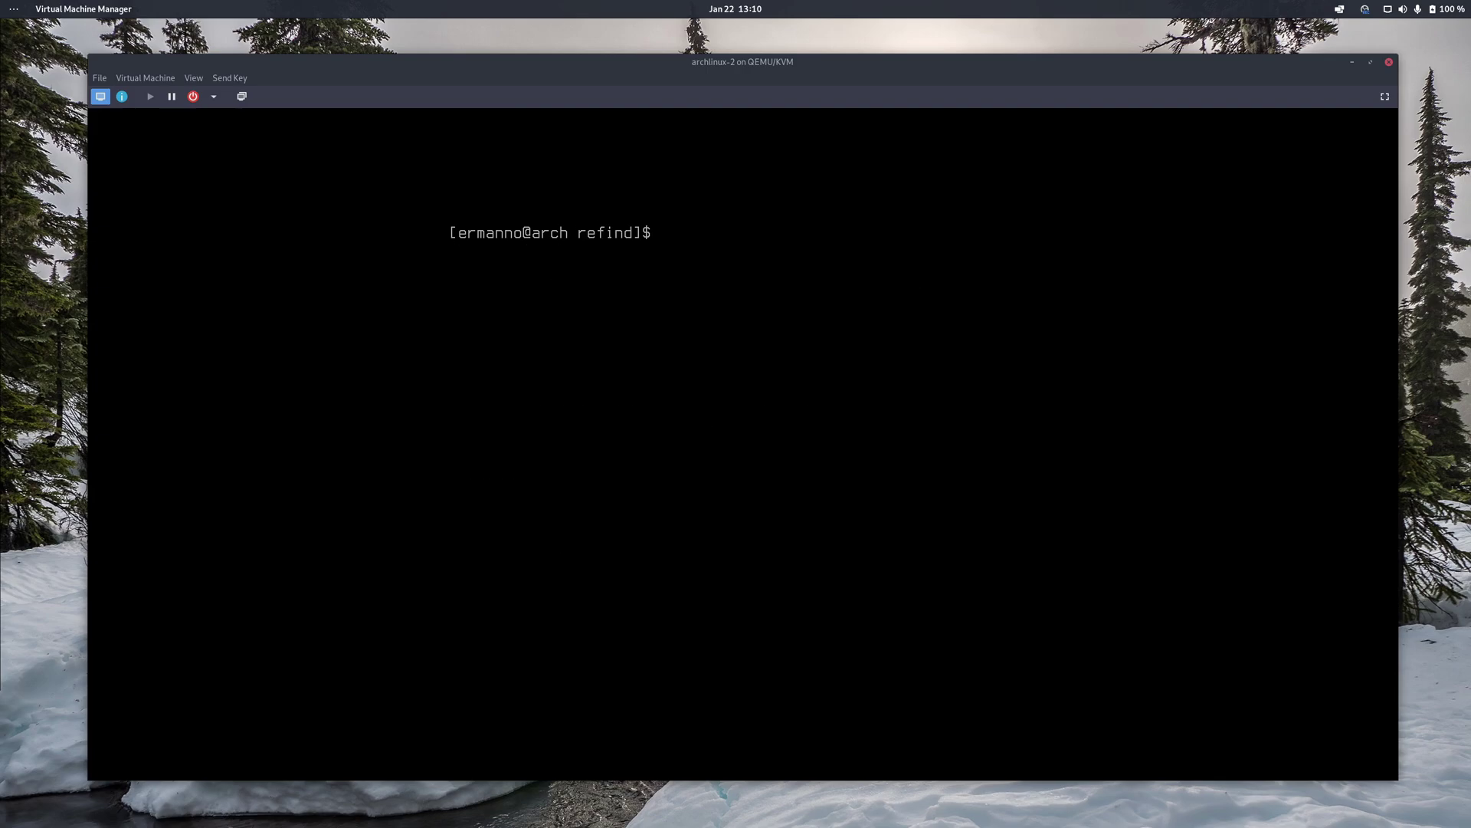
text(ls -l)
key(Return)
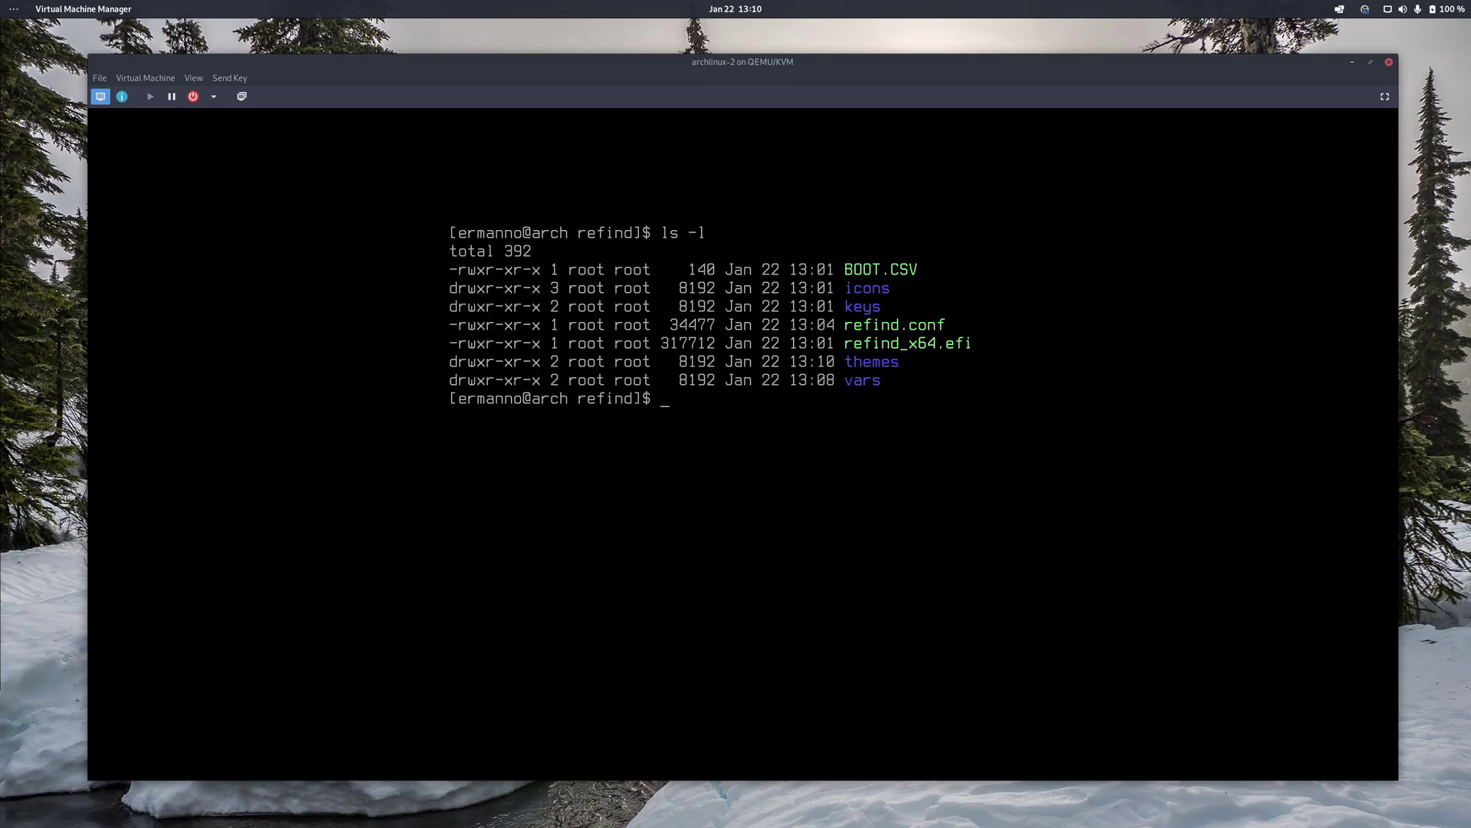
text(cd th)
key(Tab)
key(Return)
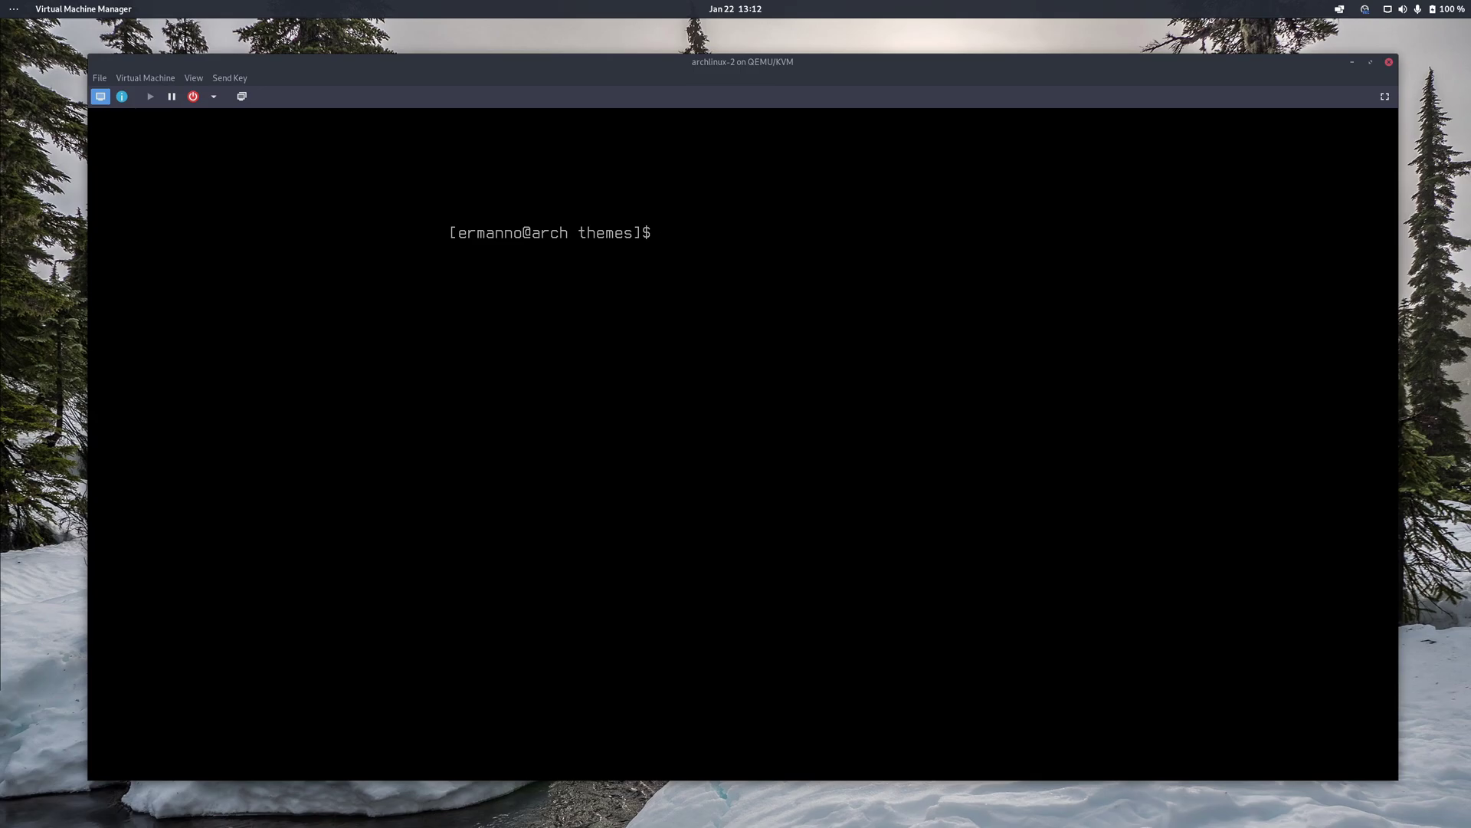
text(git clone https://github.com/evanpurkhiser/rEFInd-minimal.git)
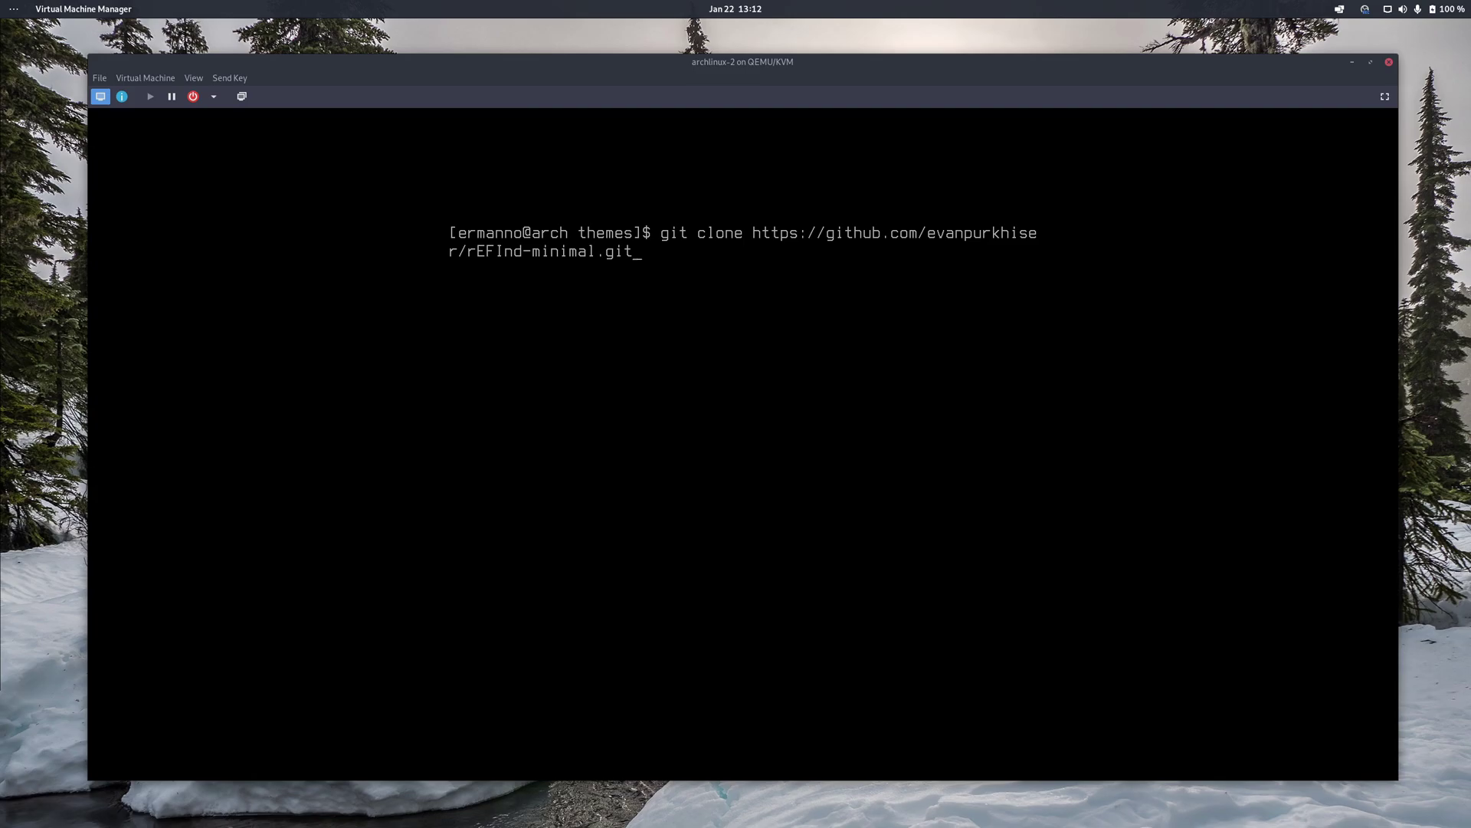
key(Home)
text(sudo)
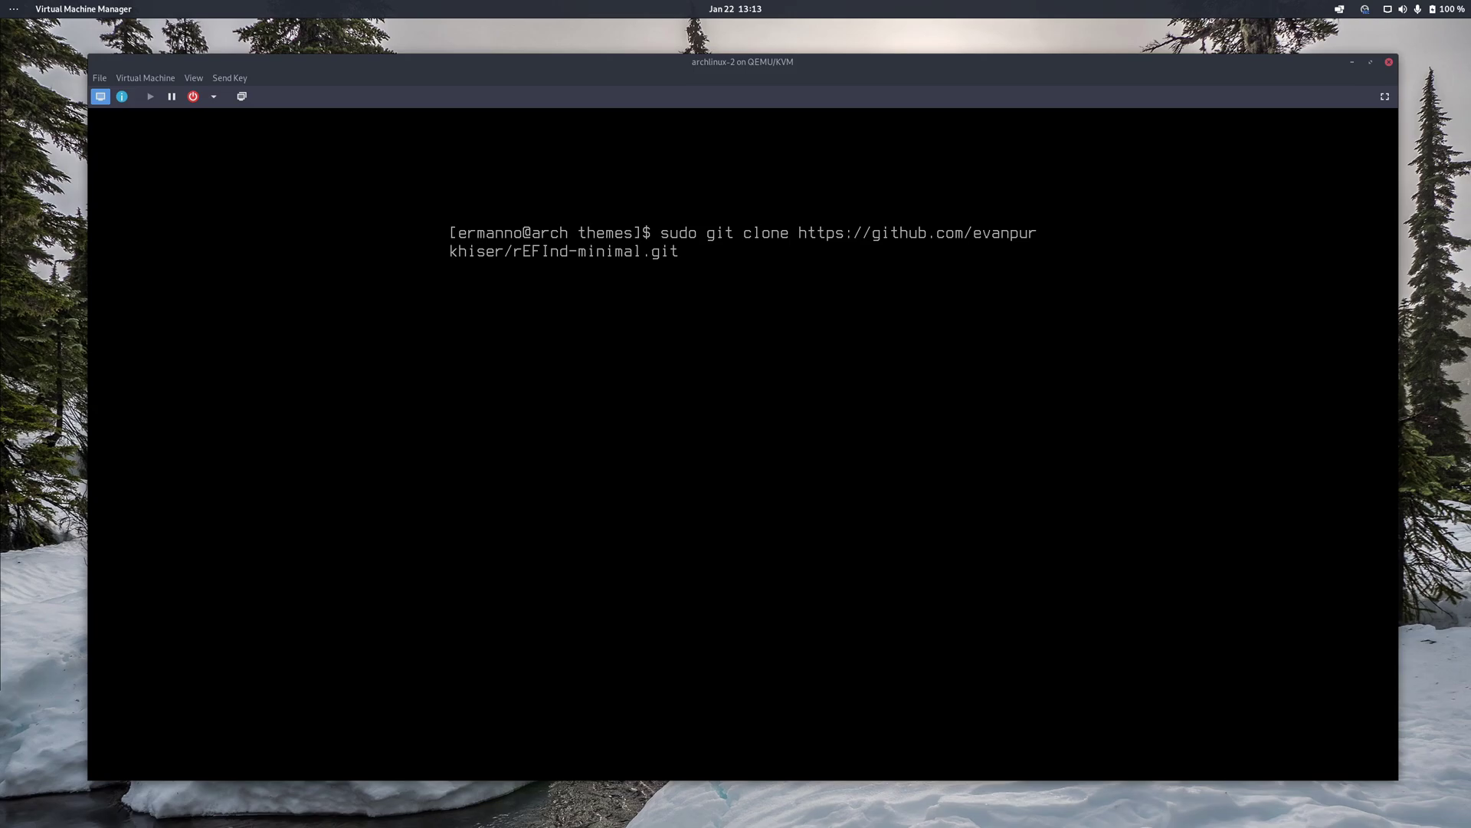
key(Return)
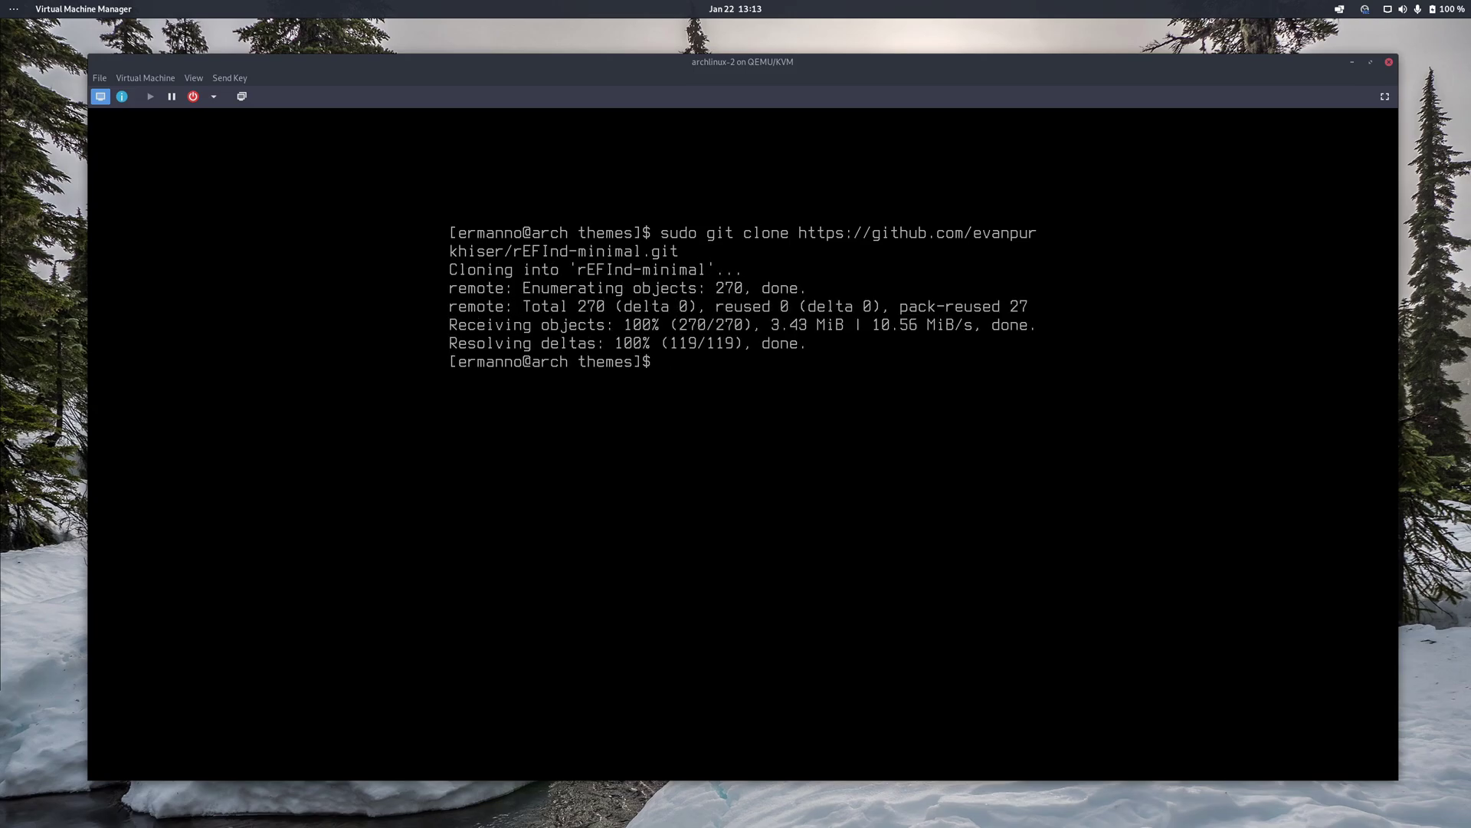
text(ls -l)
key(Return)
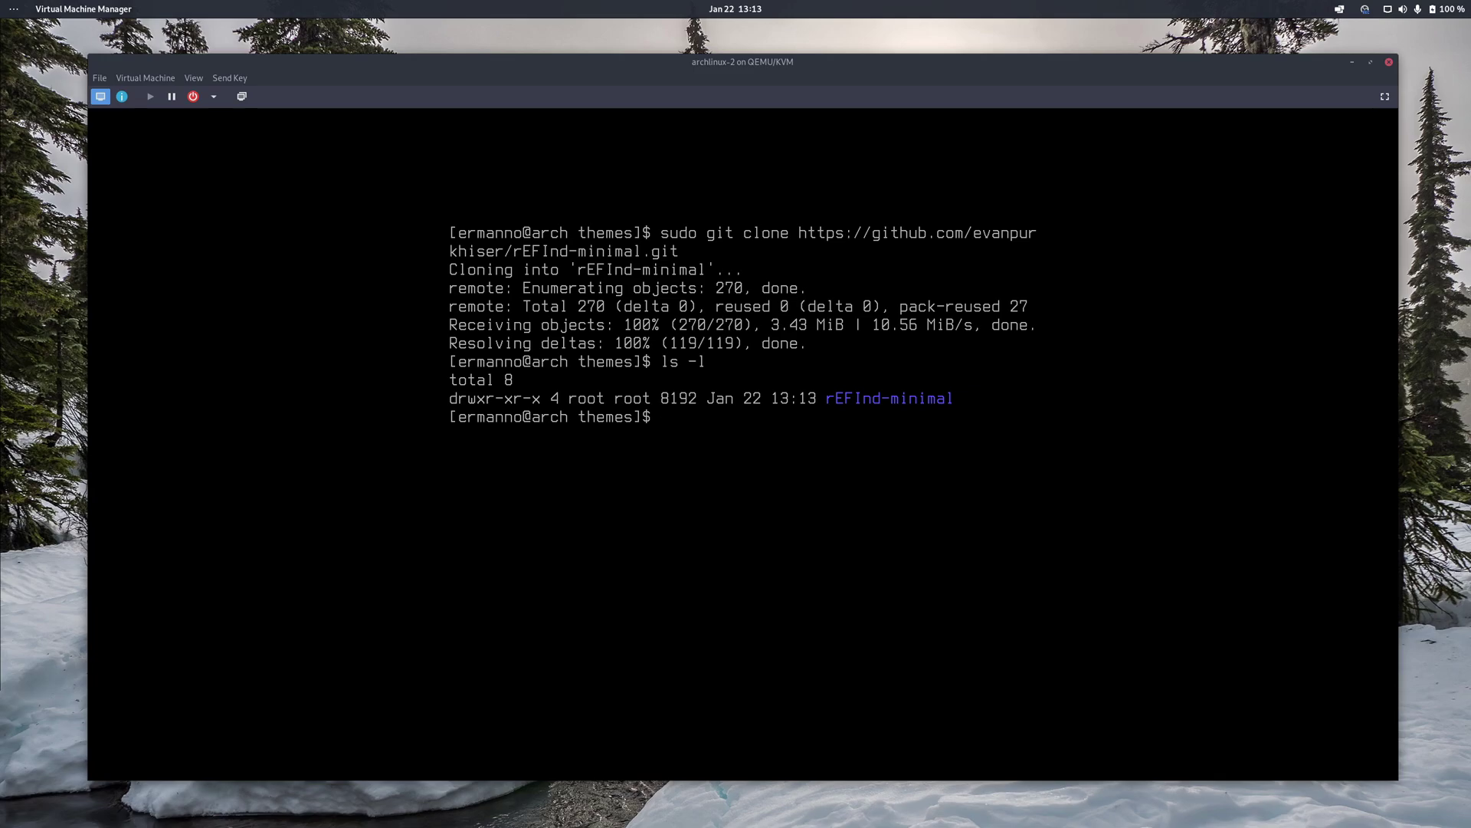
- List the rEFInd-minimal theme files, then go back up to the refind folder
text(cd rEFInd-minimal/)
key(Return)
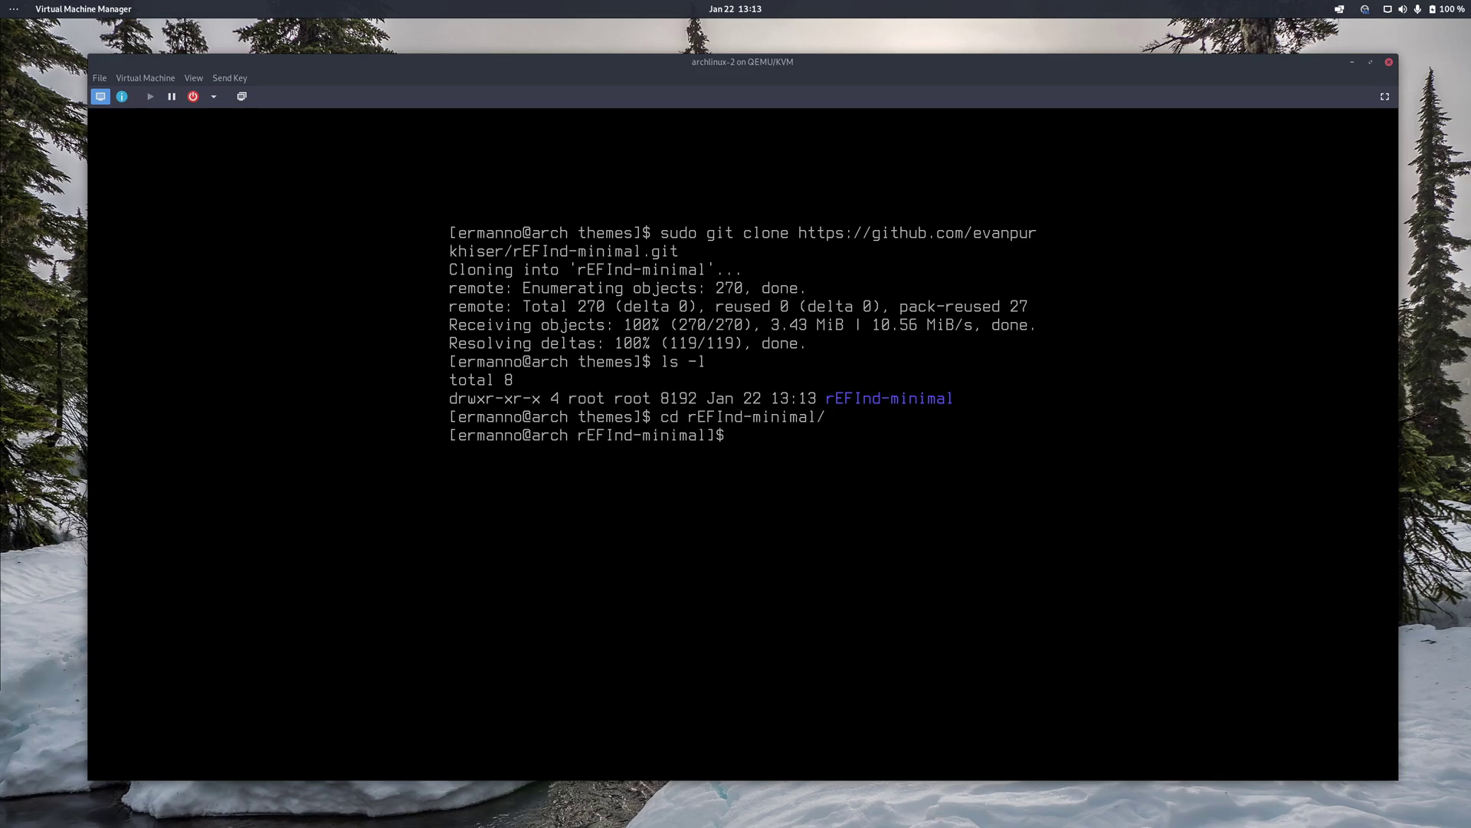
text(ls -l)
key(Return)
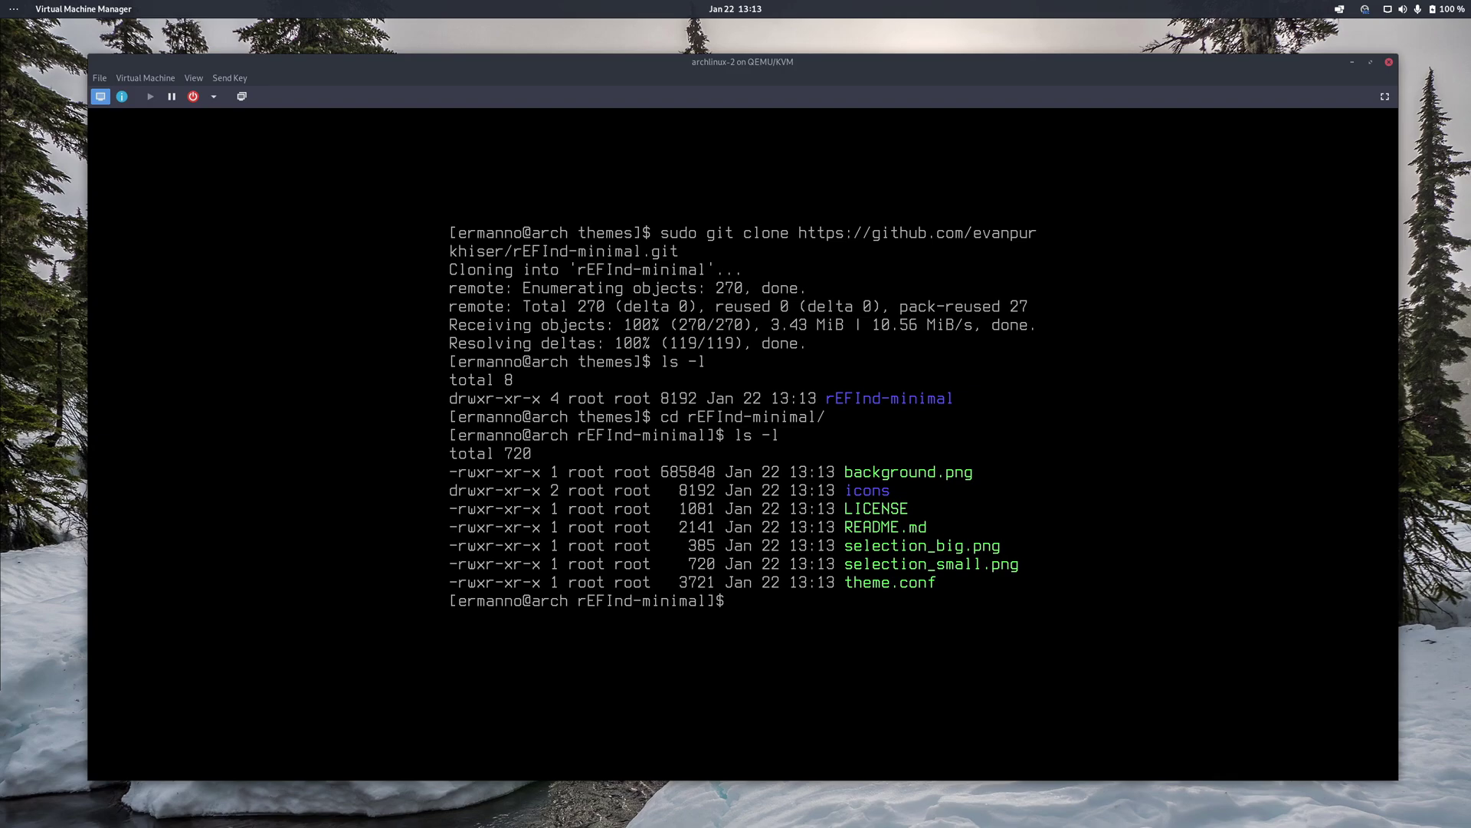
text(cd ../..)
key(Return)
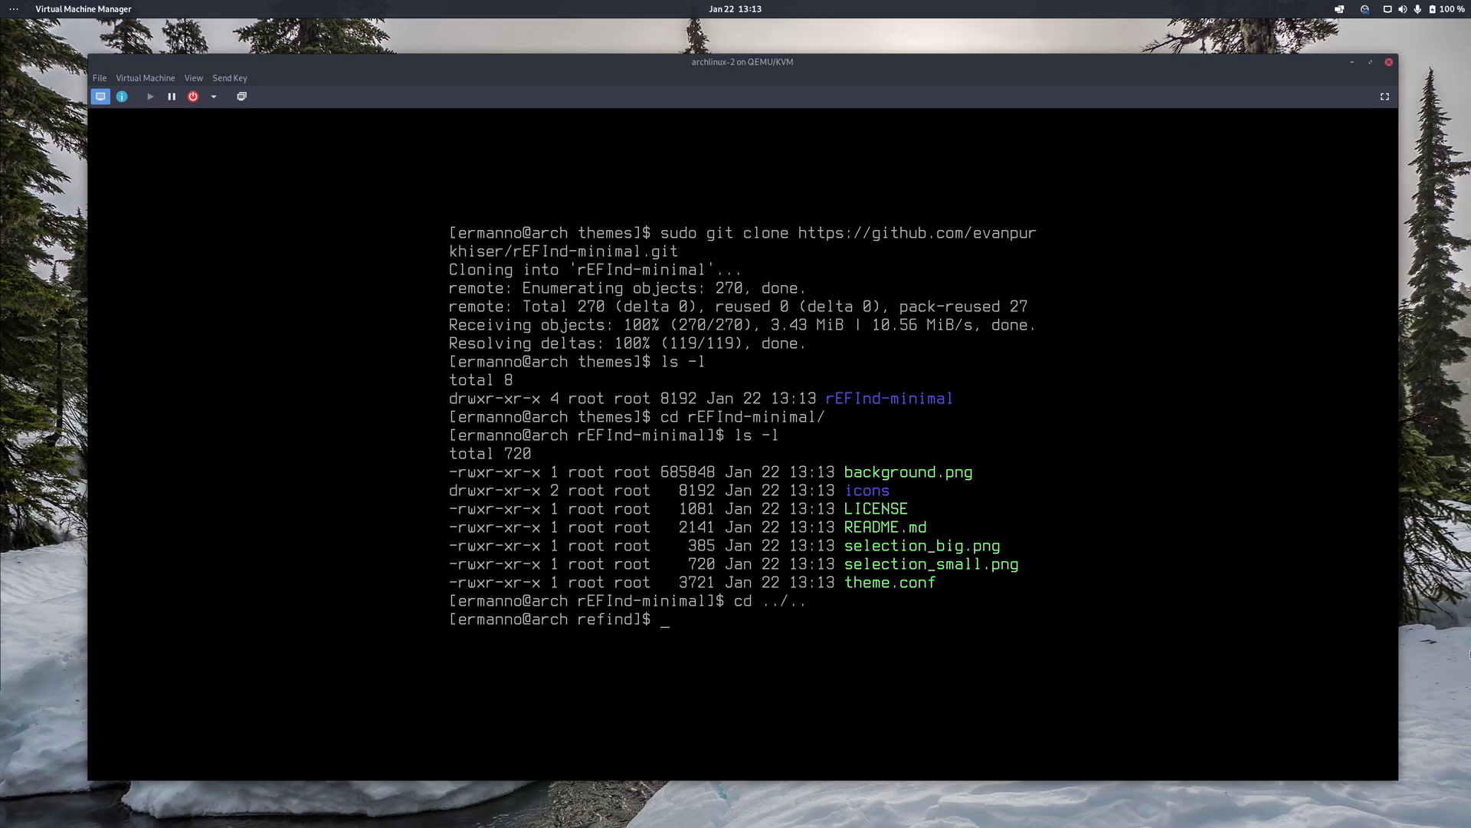
text(ls -l)
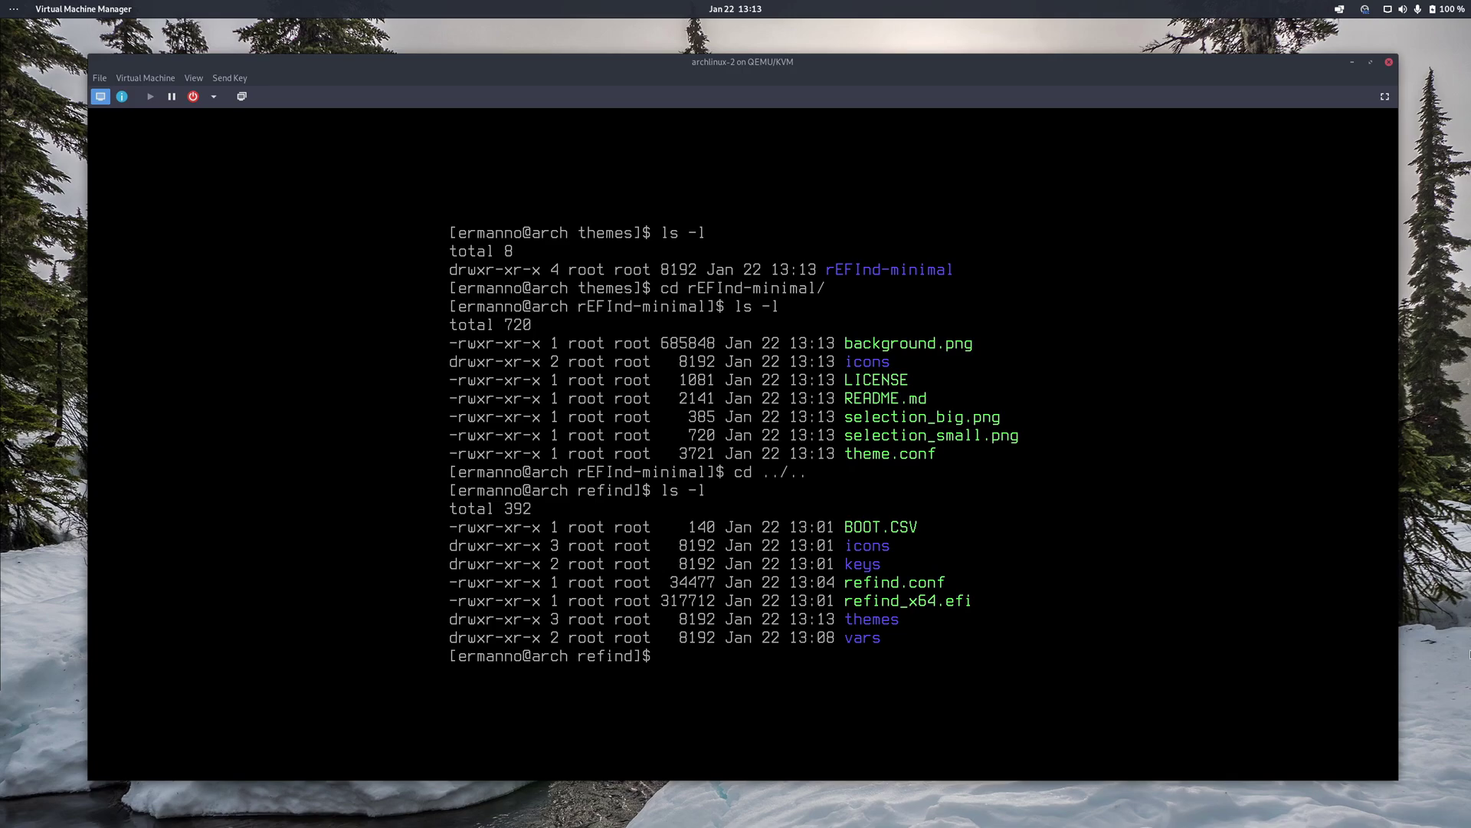
- Clear the screen and open refind.conf in vim with admin rights
key(ctrl+l)
text(su)
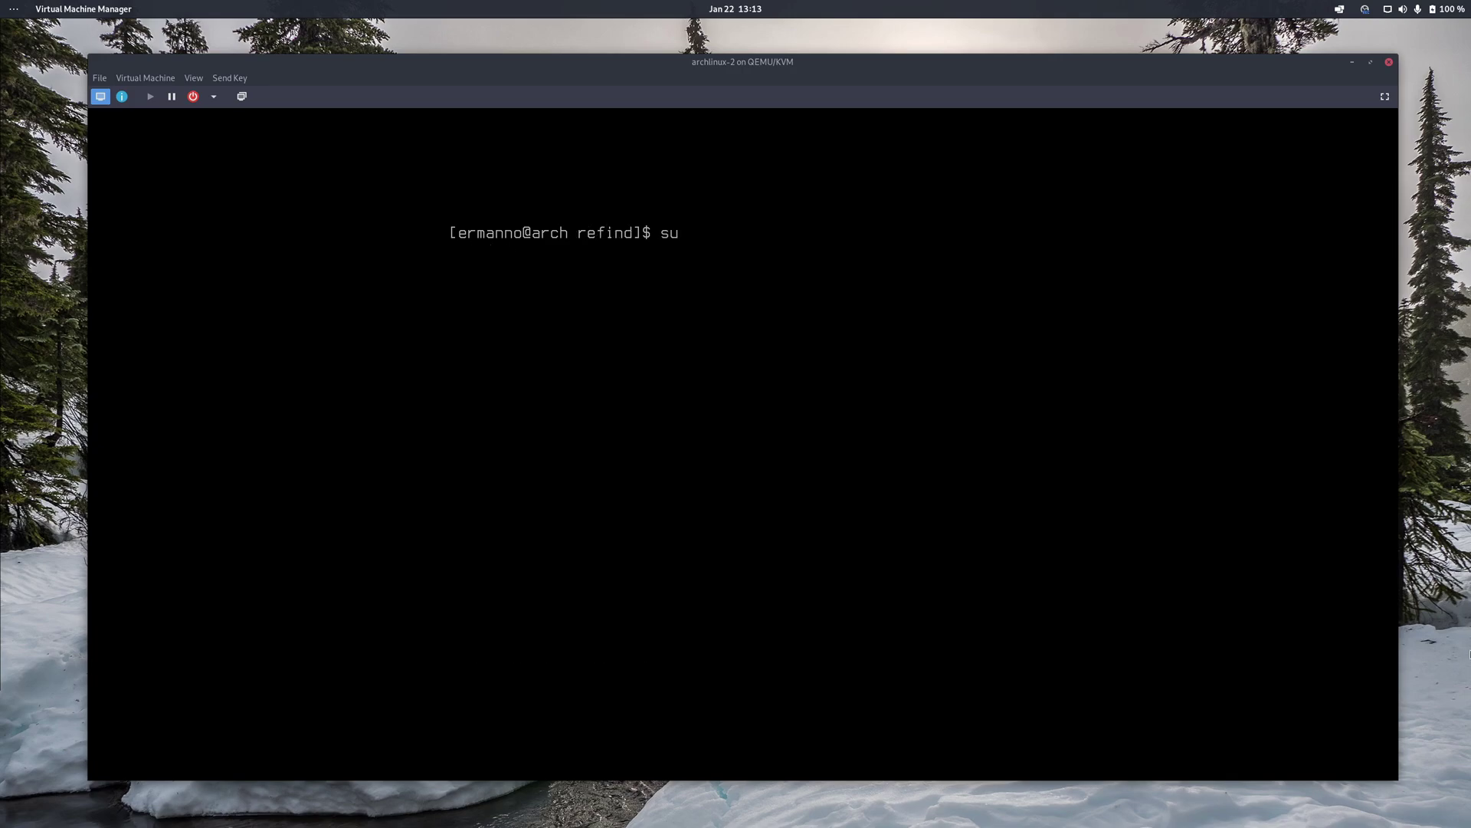
text(de vim refind.conf)
key(Return)
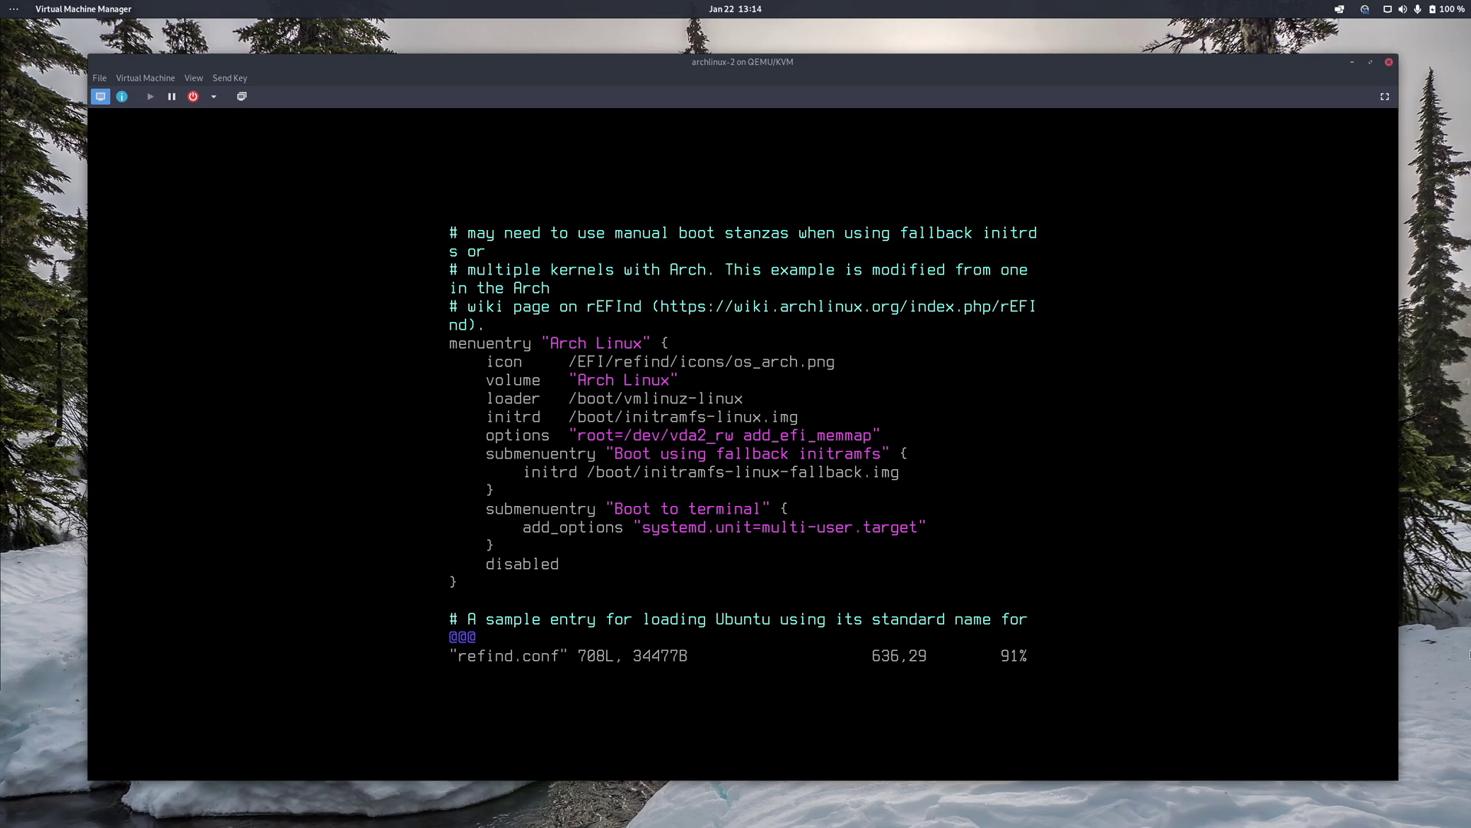
- Append 'include themes/rEFInd-minimal/theme.conf' at the file's end and save with :wq
key(Page_Down)
key(Page_Down)
key(Page_Down)
key(Page_Down)
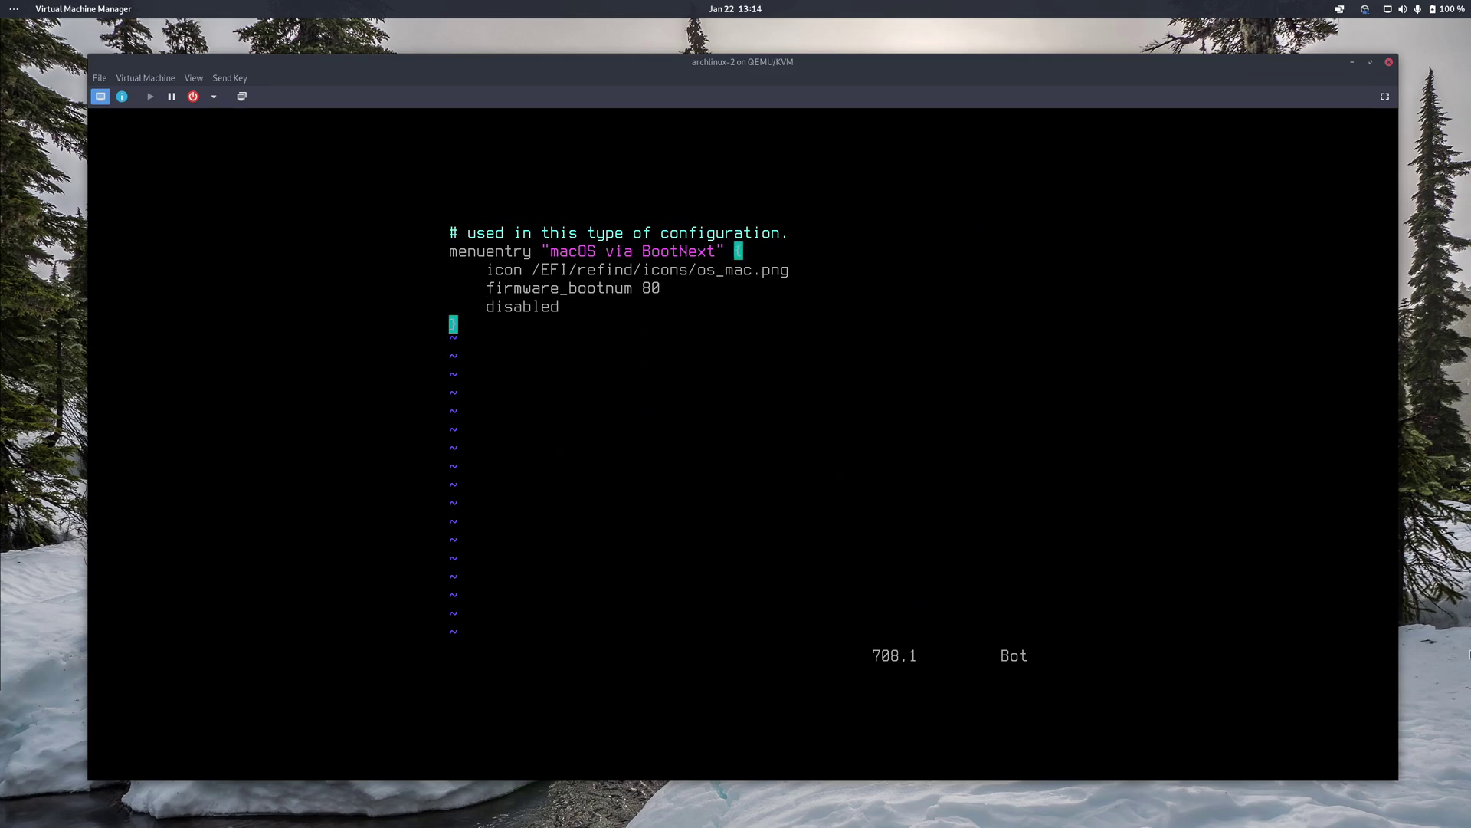
key(o)
text(include themes)
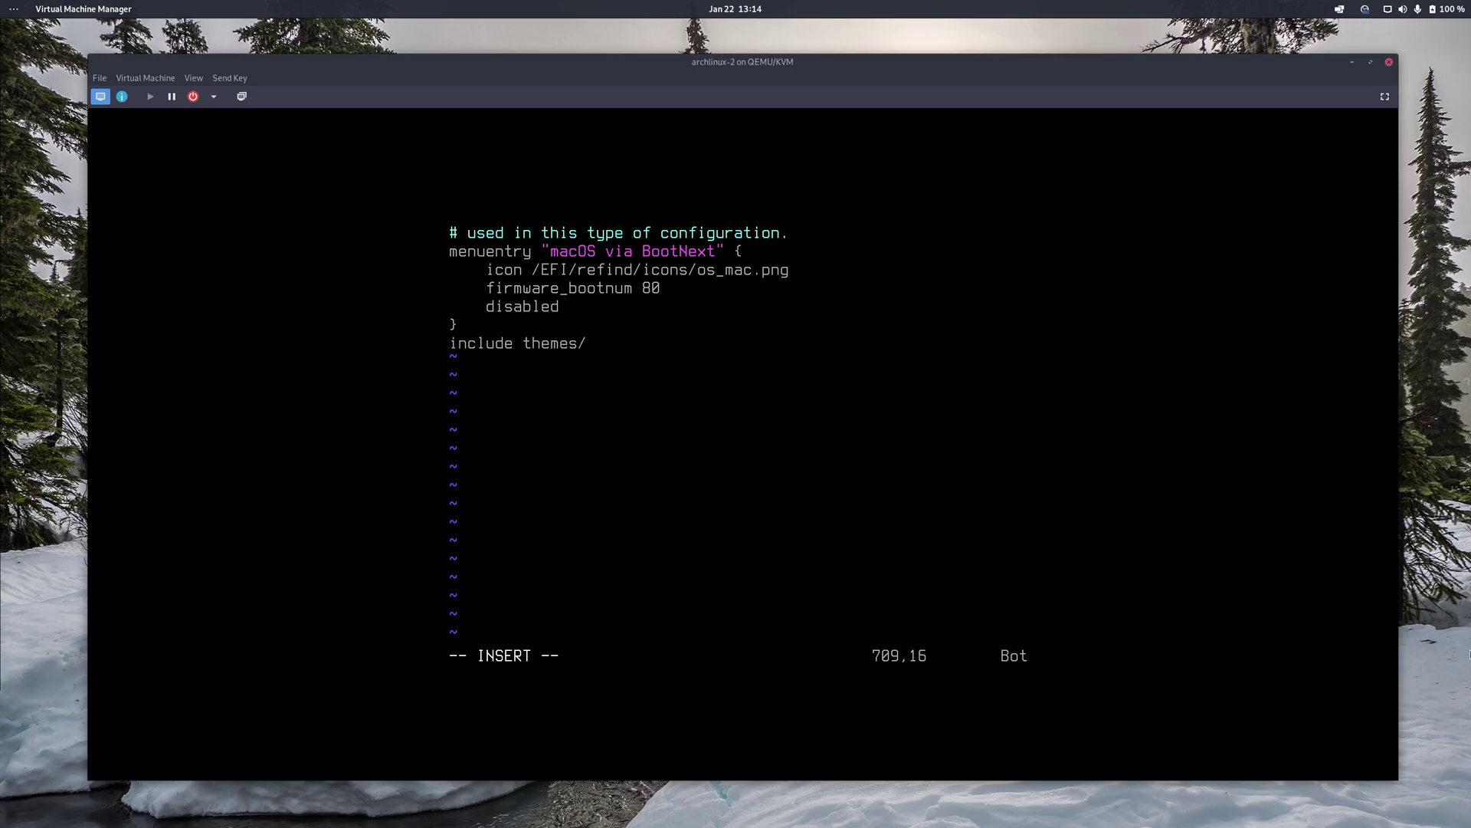
text(/rEFInd-minia)
key(BackSpace)
text(mal/theme.conf)
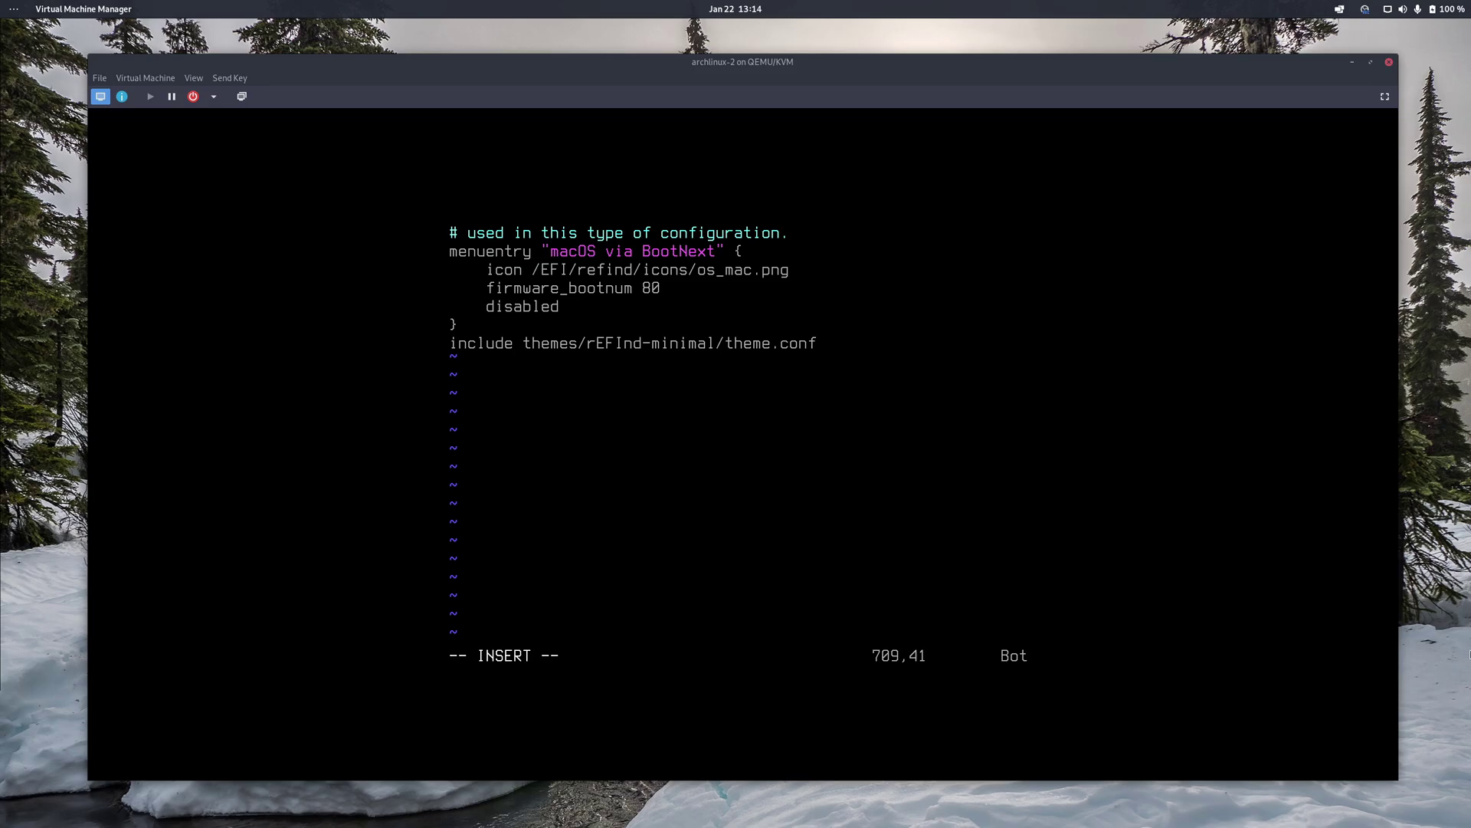
key(Escape)
text(:wq)
key(Return)
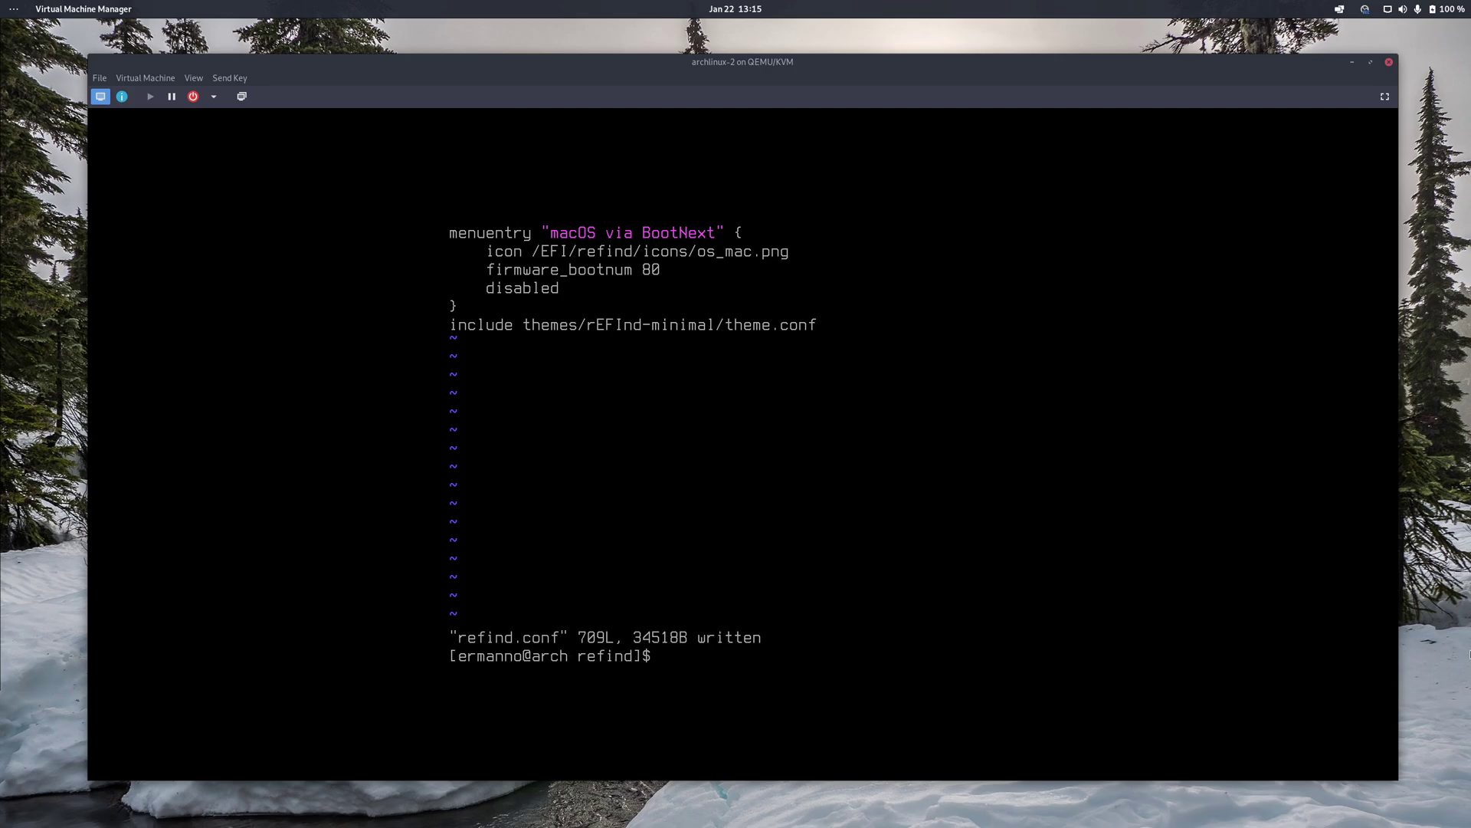
- Reboot the archlinux-2 VM and boot Arch Linux (vmlinuz-linux) from the rEFInd-minimal themed menu
text(reboot)
key(Return)
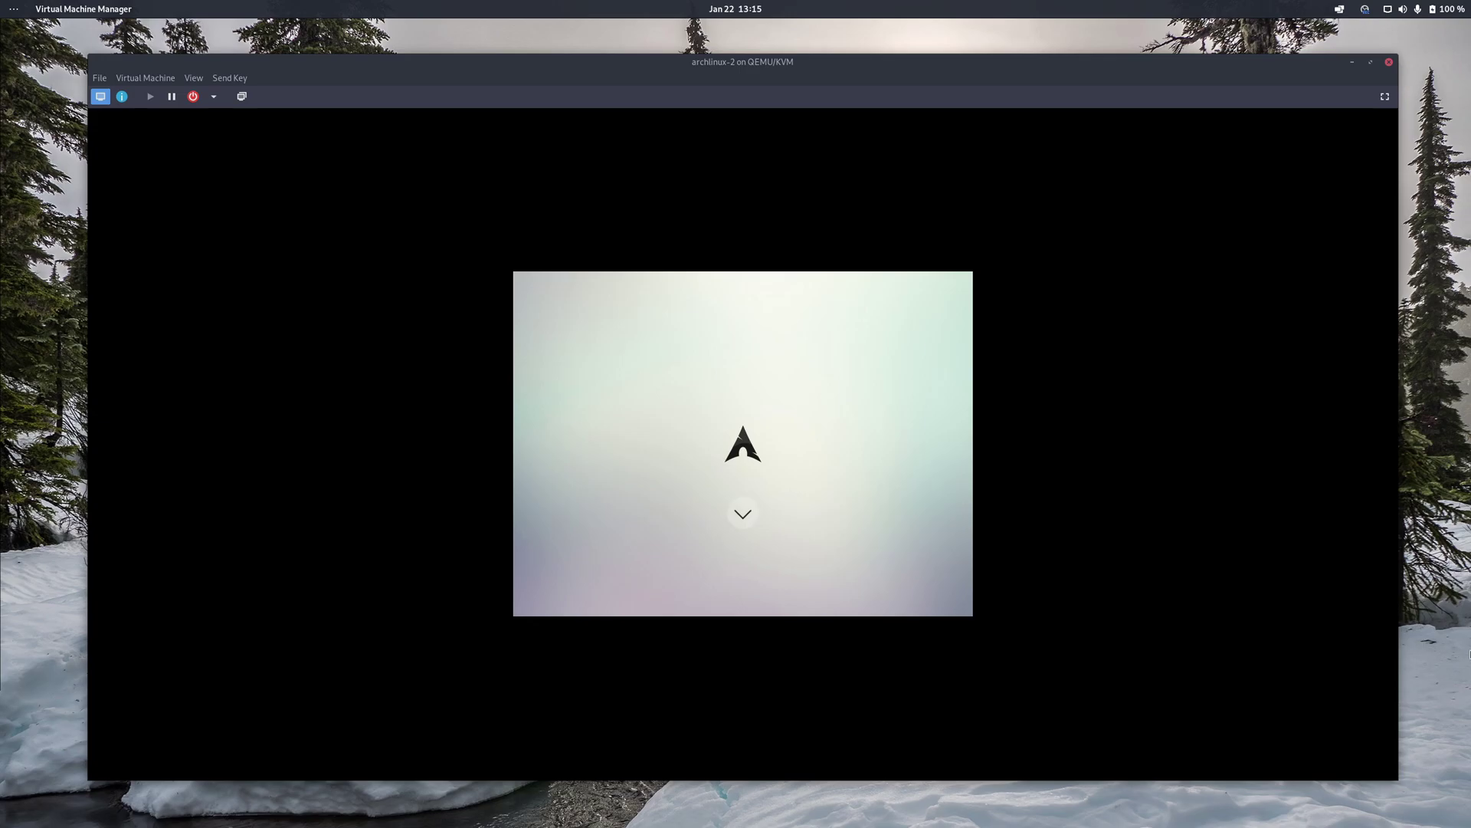
click(743, 451)
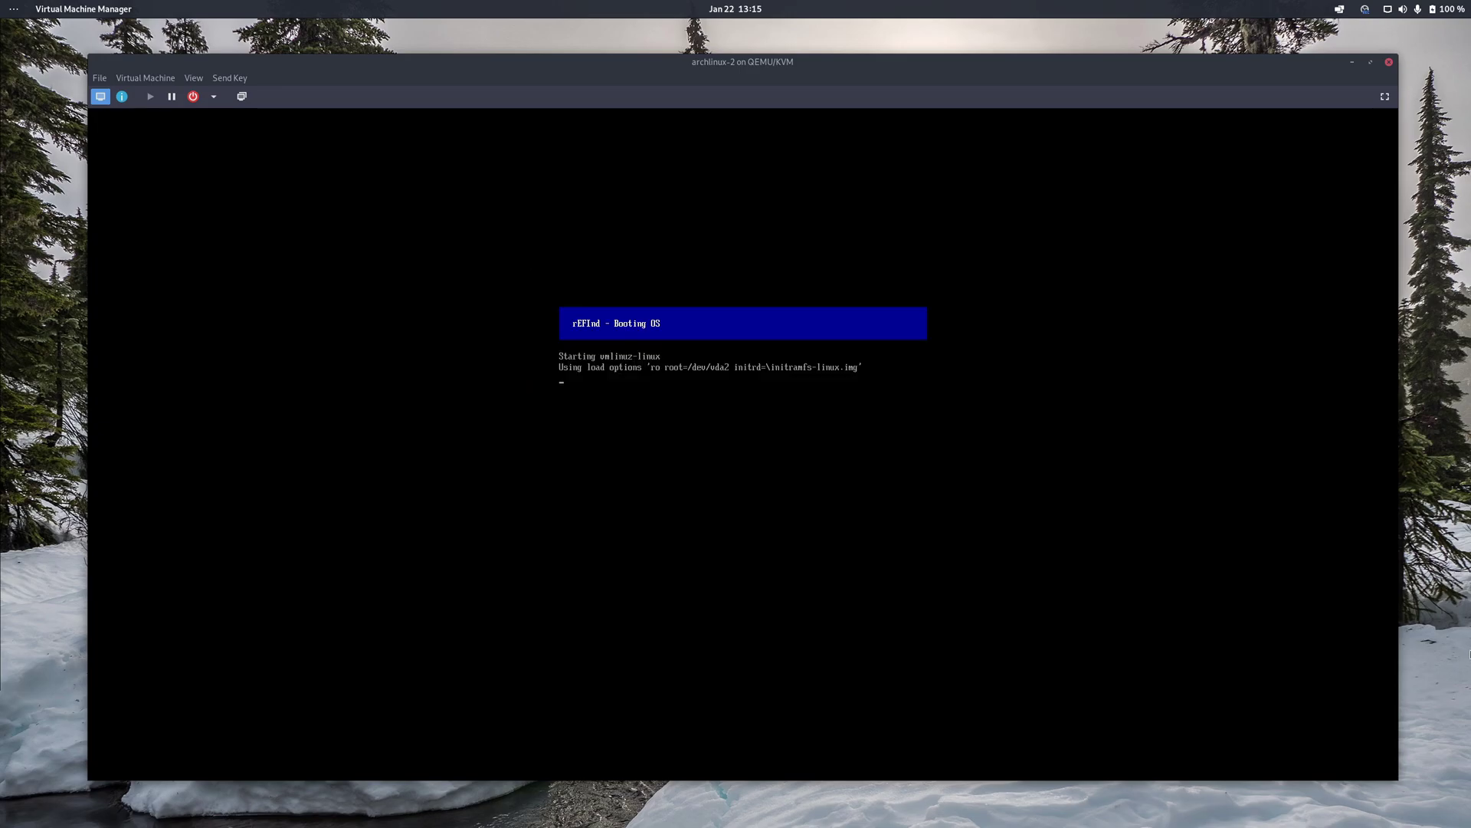